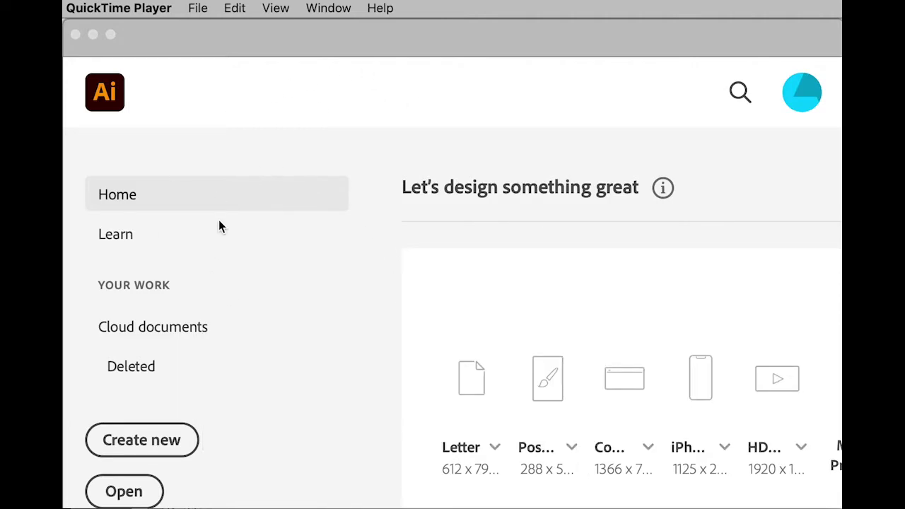
Start a new document and bring the full New Document setup window into view.
left_click(140, 440)
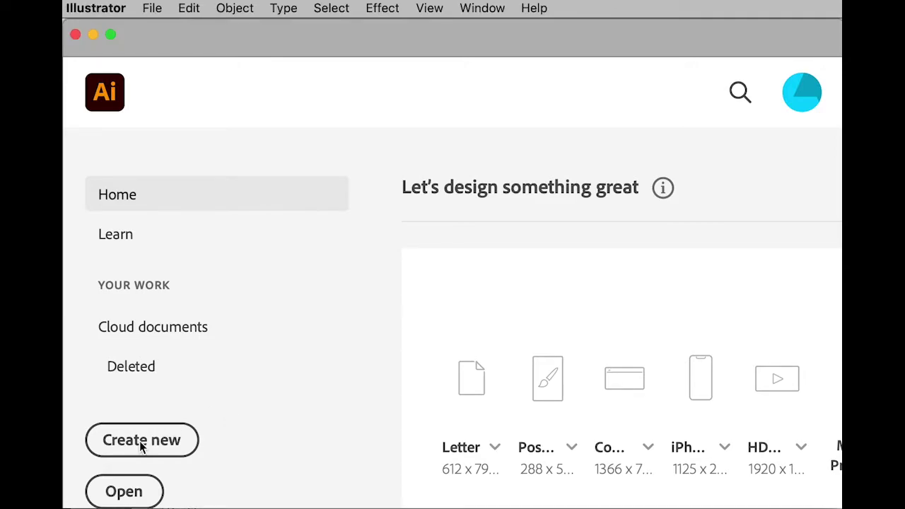
left_click(139, 440)
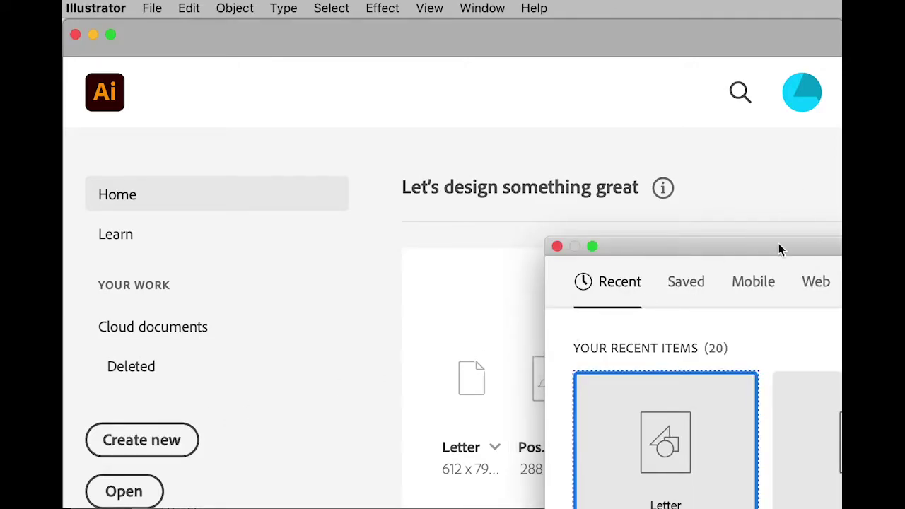
left_click_drag(779, 249, 302, 8)
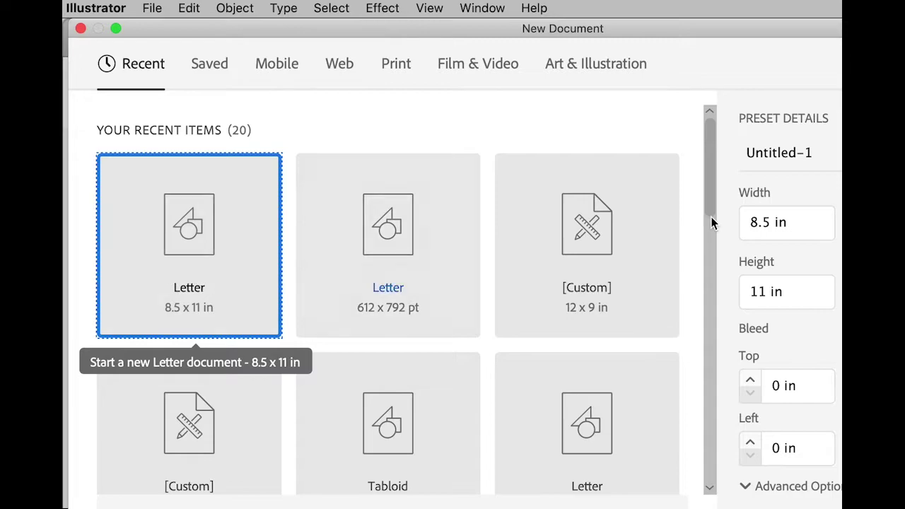
left_click_drag(792, 27, 568, 30)
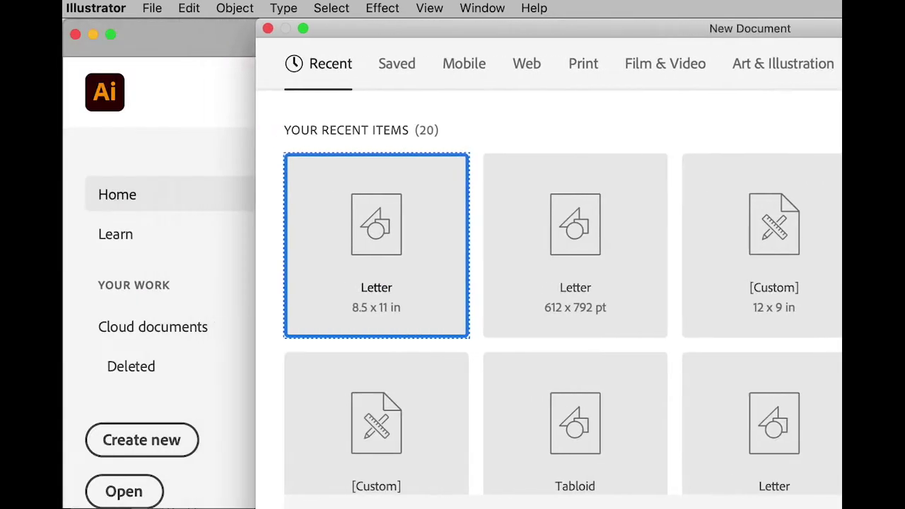
left_click_drag(841, 28, 532, 27)
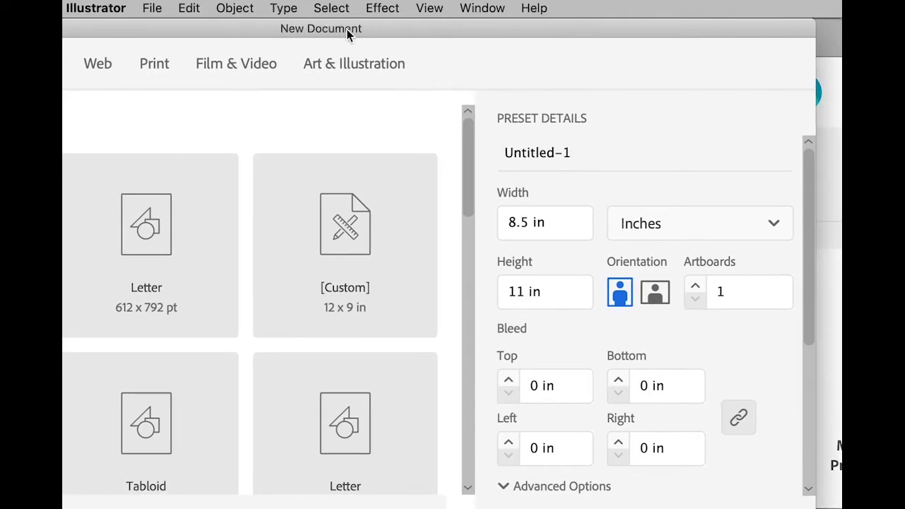
left_click_drag(394, 36, 362, 35)
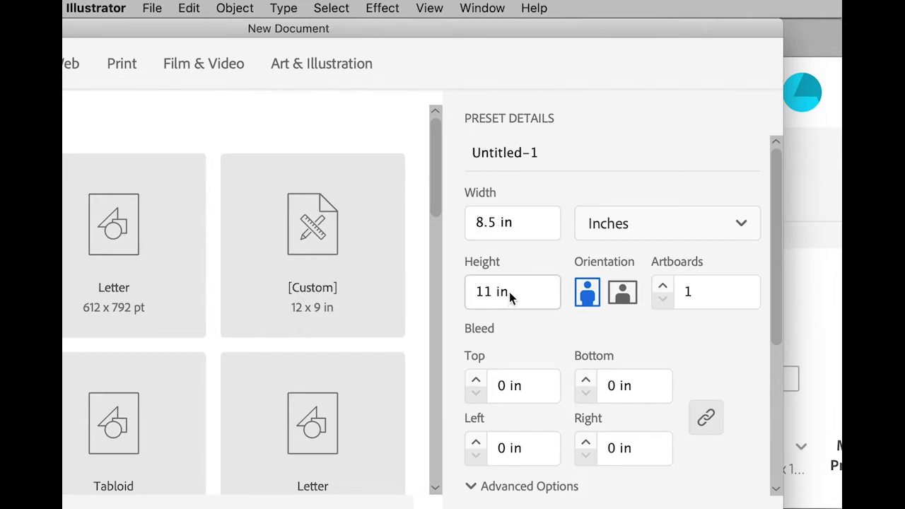
Keep Inches as the units and create the Letter-size CMYK document.
left_click(658, 235)
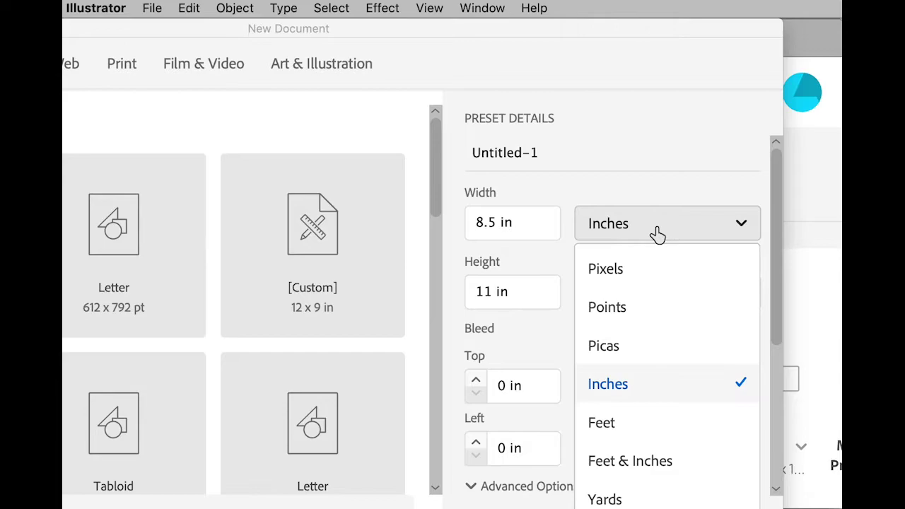
left_click(628, 387)
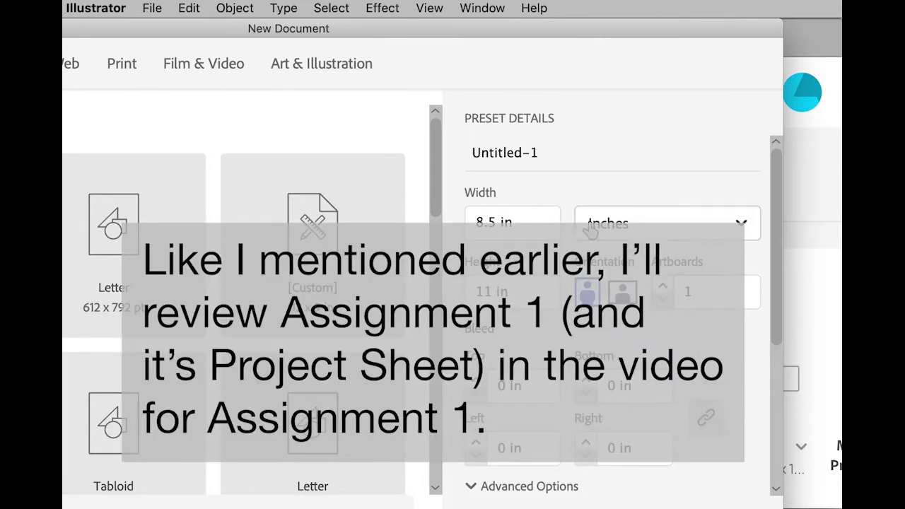
scroll(739, 337, "down", 5)
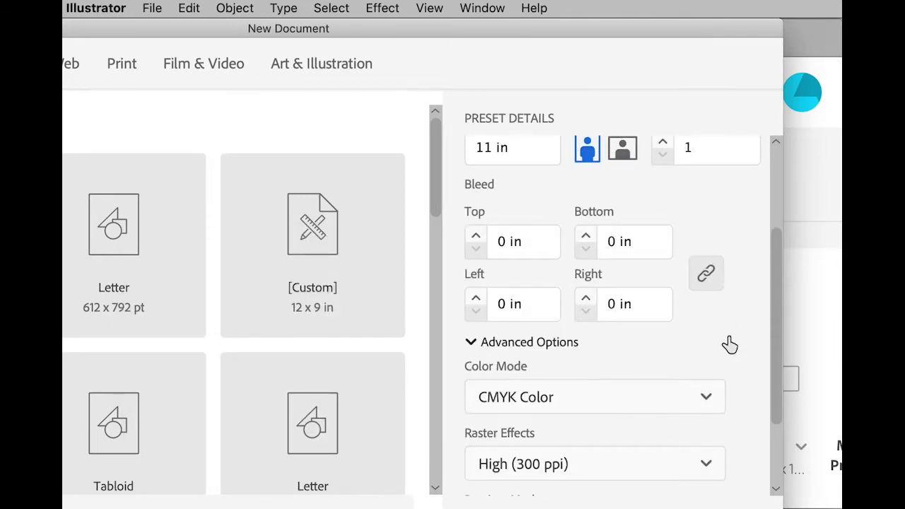
scroll(730, 345, "down", 3)
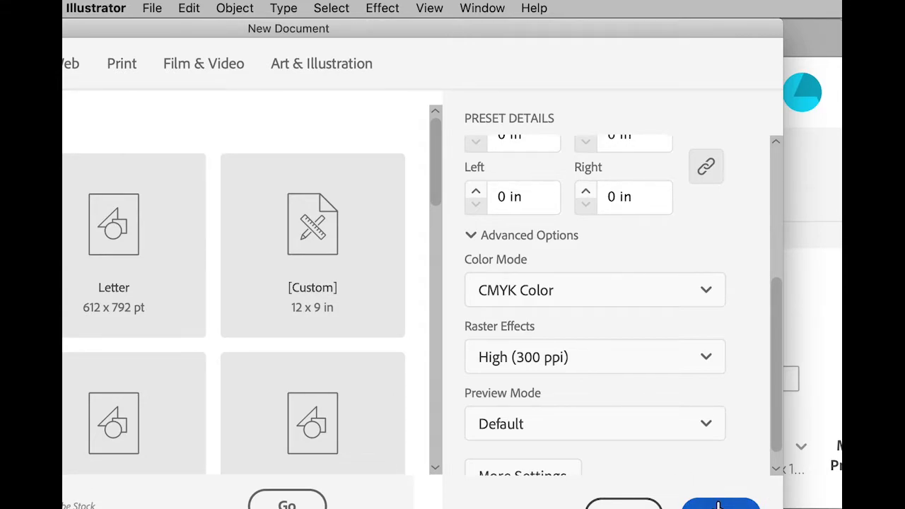
left_click(718, 505)
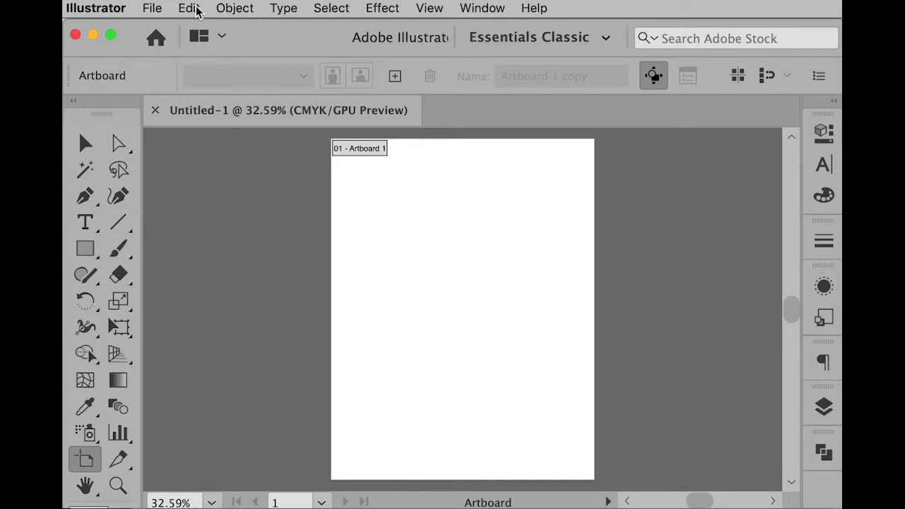
left_click(153, 8)
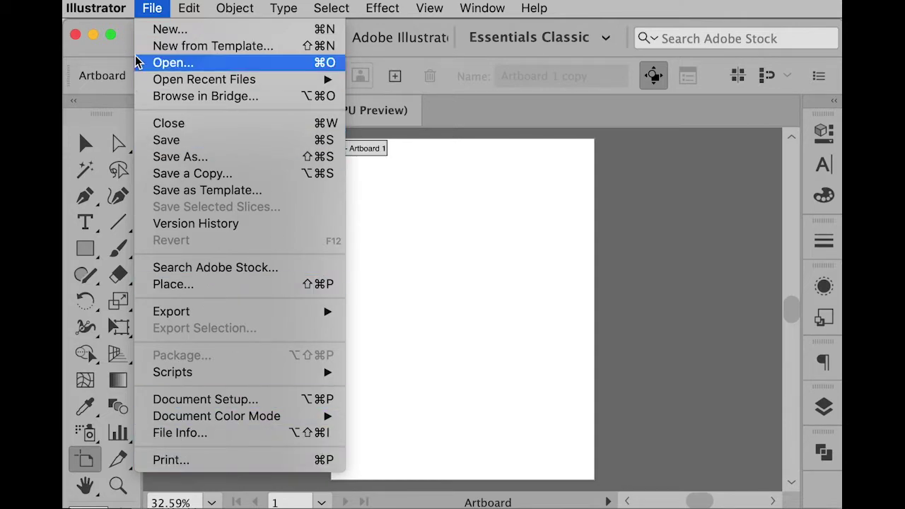
mouse_move(189, 8)
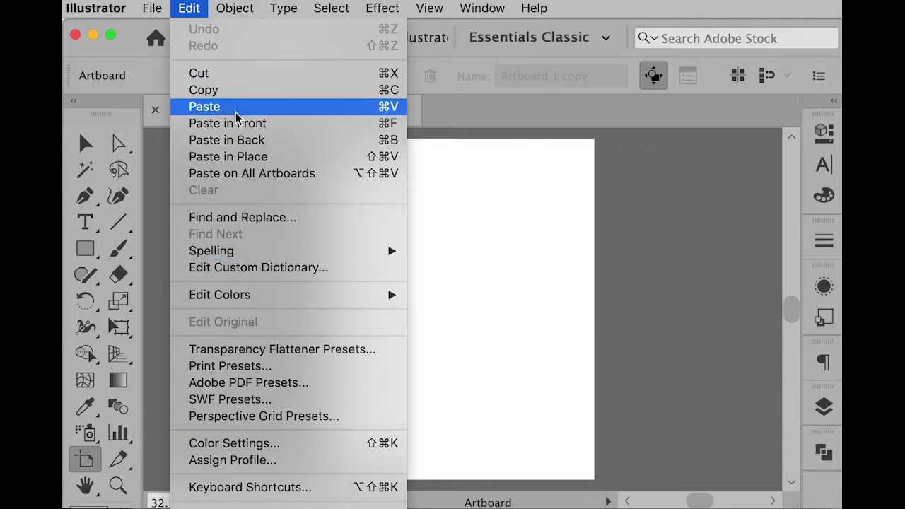
left_click(629, 186)
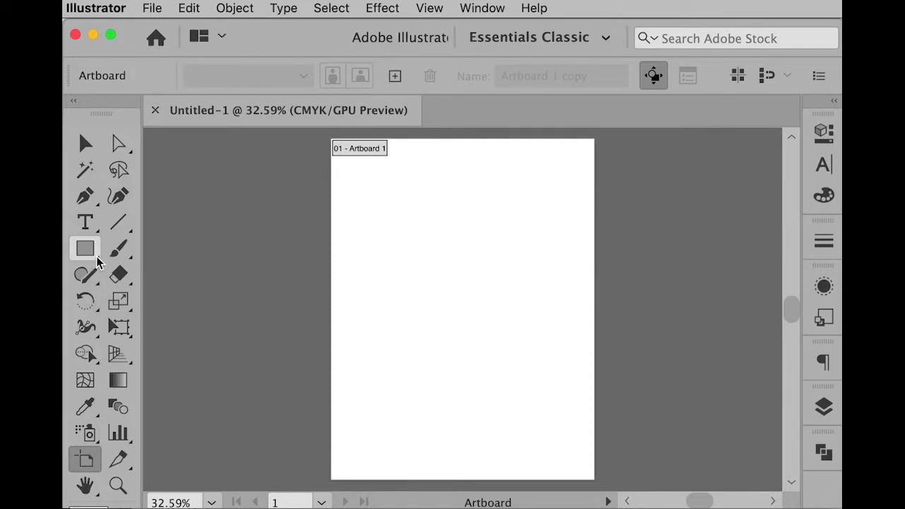
Select the Rectangle tool and reveal its flyout of rectangle, ellipse, polygon, star and flare tools.
left_click(96, 256)
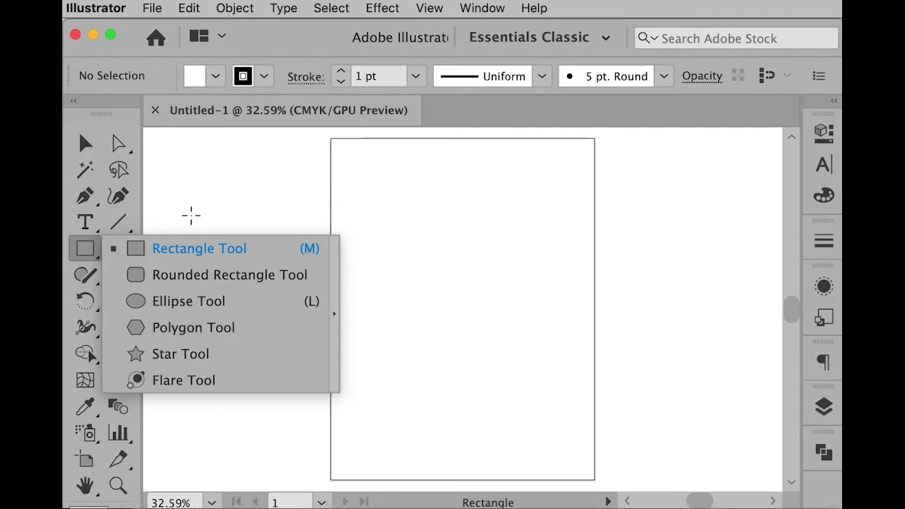
Draw a small white, black-outlined rectangle near the artboard's upper left, redrawing it once after an undo.
left_click(177, 252)
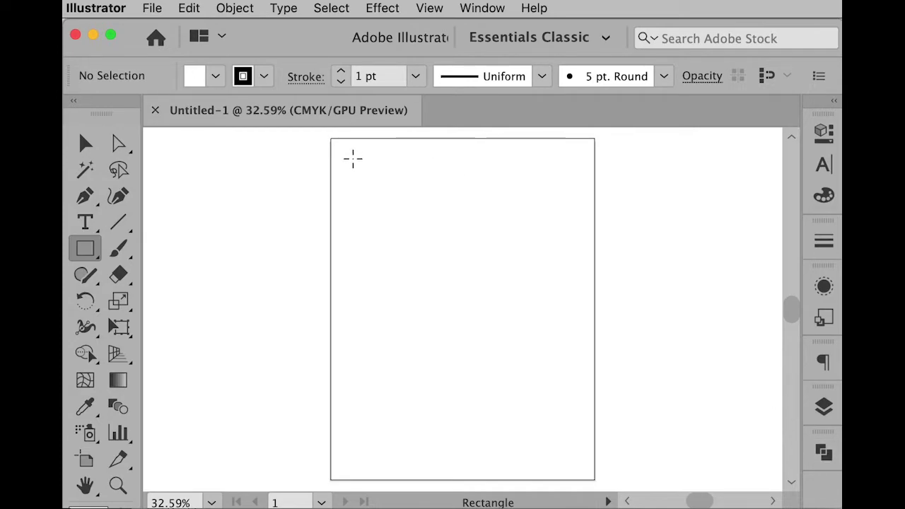
left_click_drag(353, 159, 400, 230)
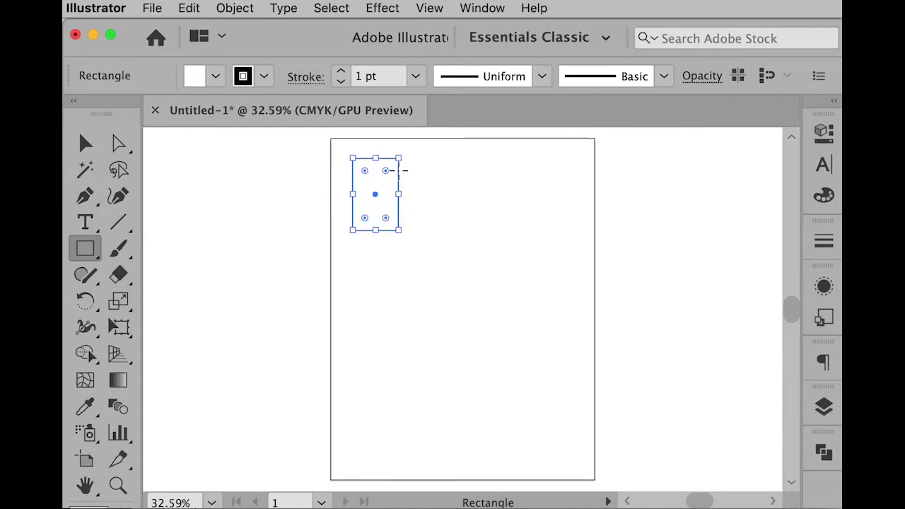
key("super+z")
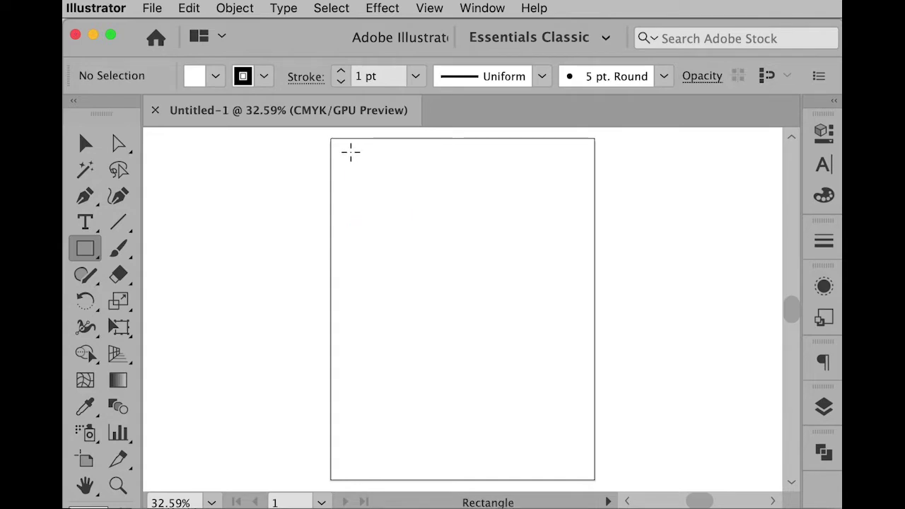
key("super+space")
left_click_drag(374, 183, 435, 227)
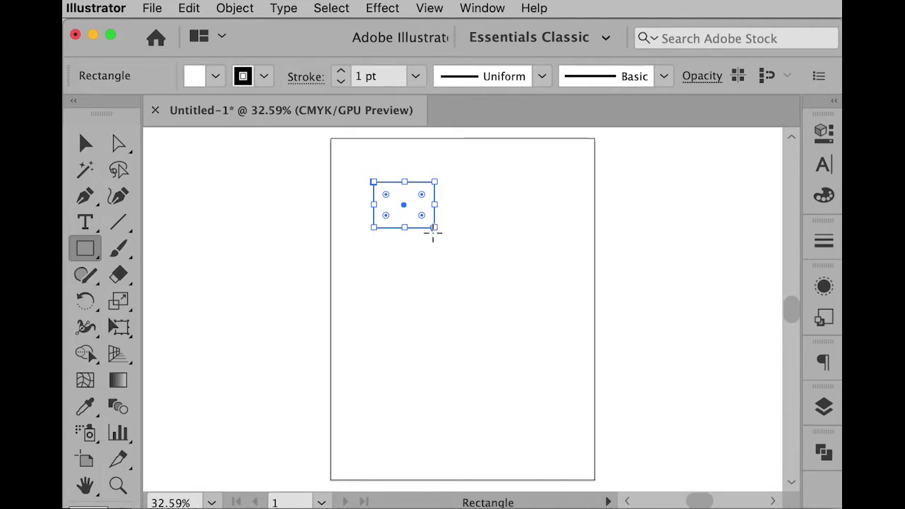
Resize the rectangle with its bounding-box handles to about 2.51 in wide by 2.65 in tall.
left_click_drag(431, 225, 443, 236)
key("super+z")
mouse_move(435, 226)
left_mouse_down()
mouse_move(448, 268)
mouse_move(470, 222)
mouse_move(396, 233)
mouse_move(455, 298)
mouse_move(474, 212)
mouse_move(448, 232)
mouse_move(447, 256)
left_mouse_up()
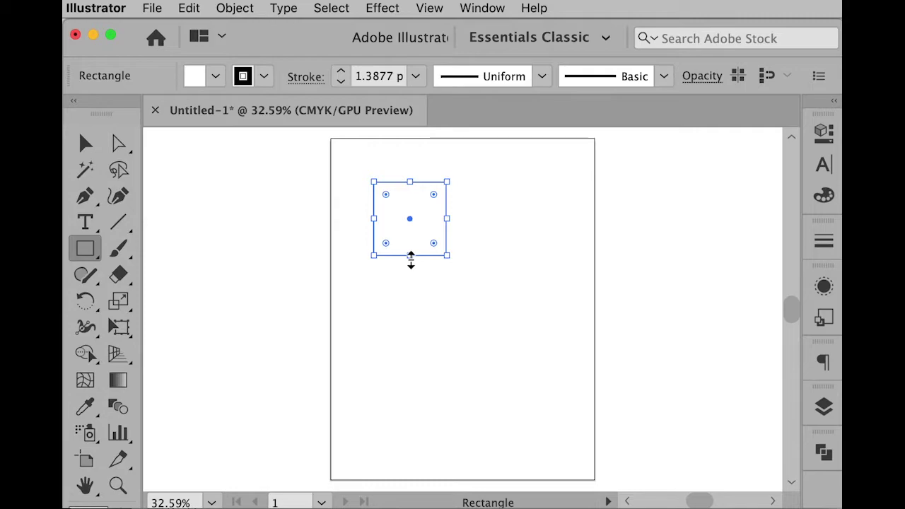
mouse_move(411, 260)
left_mouse_down()
mouse_move(410, 223)
mouse_move(407, 280)
mouse_move(408, 228)
mouse_move(406, 267)
mouse_move(404, 233)
mouse_move(402, 259)
mouse_move(403, 246)
left_mouse_up()
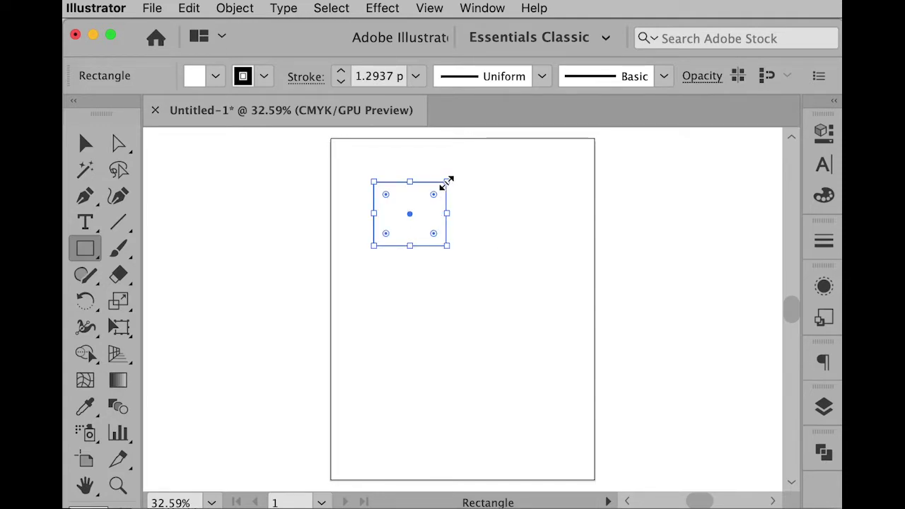
left_click_drag(447, 182, 471, 164)
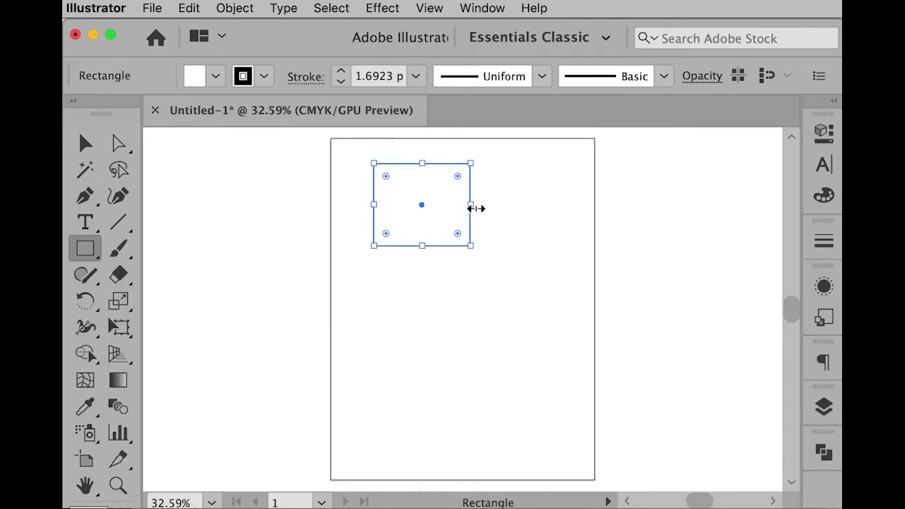
left_click_drag(472, 204, 453, 208)
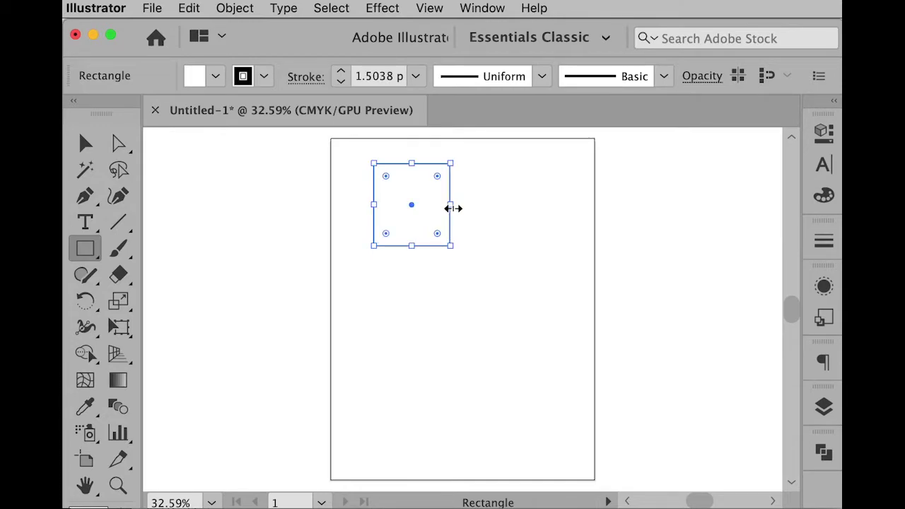
left_click(86, 147)
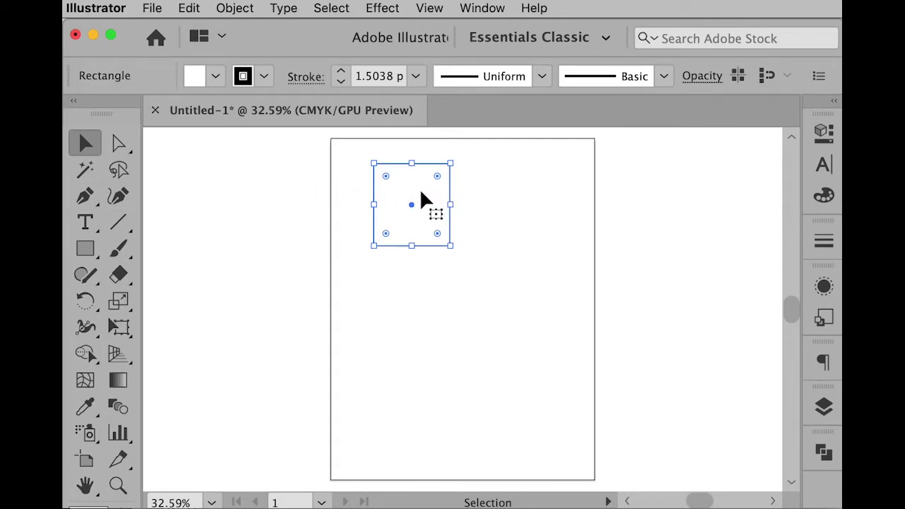
left_click(288, 200)
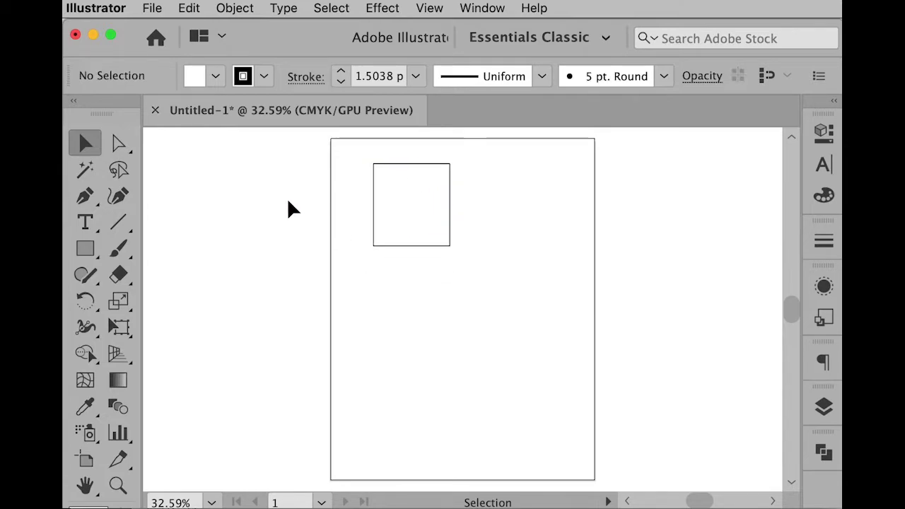
left_click(399, 192)
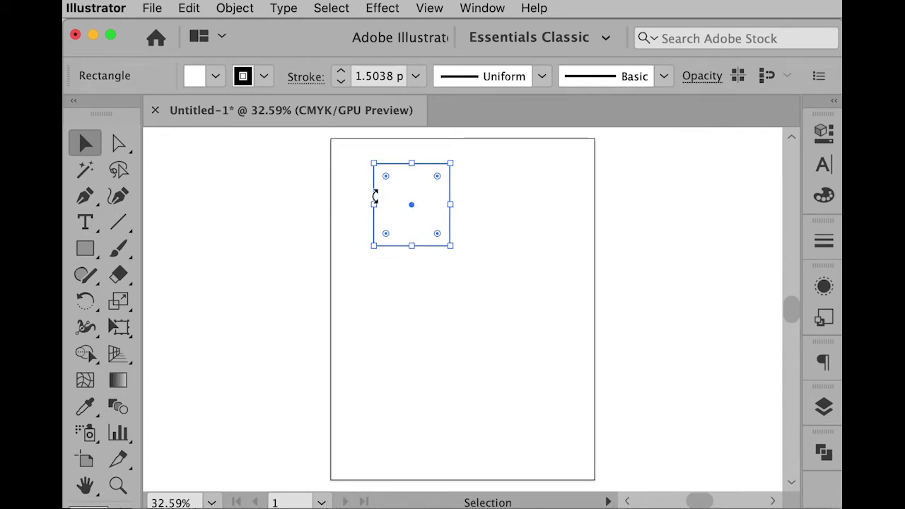
Drag the square slightly down and left on the artboard, then deselect it.
left_click(295, 196)
left_click(394, 209)
left_click_drag(388, 191, 421, 204)
left_click(324, 219)
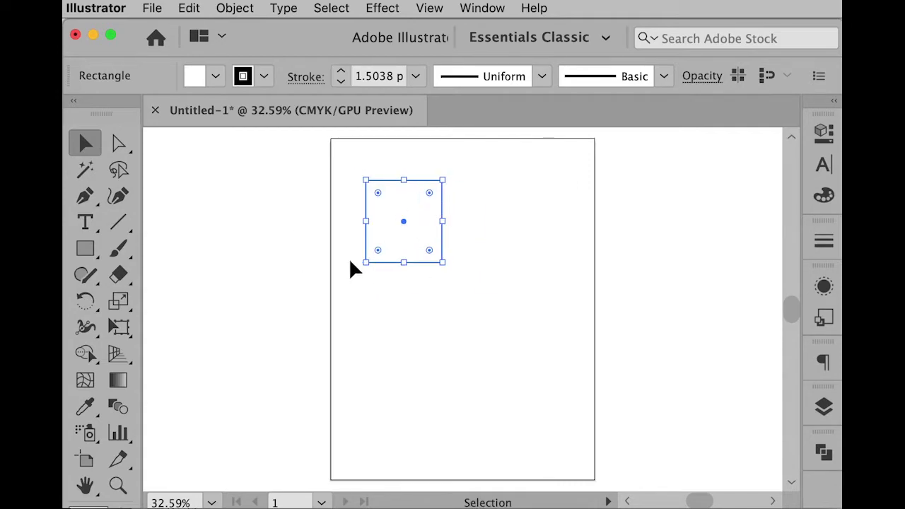
left_click(271, 242)
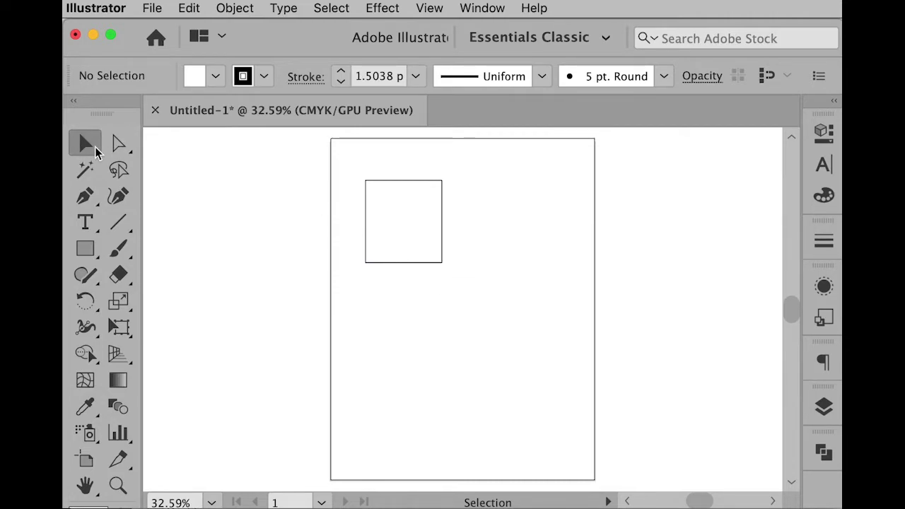
Enlarge the square from its corner into a rectangle about 3.25 in wide, then shift it up-left.
left_click(377, 200)
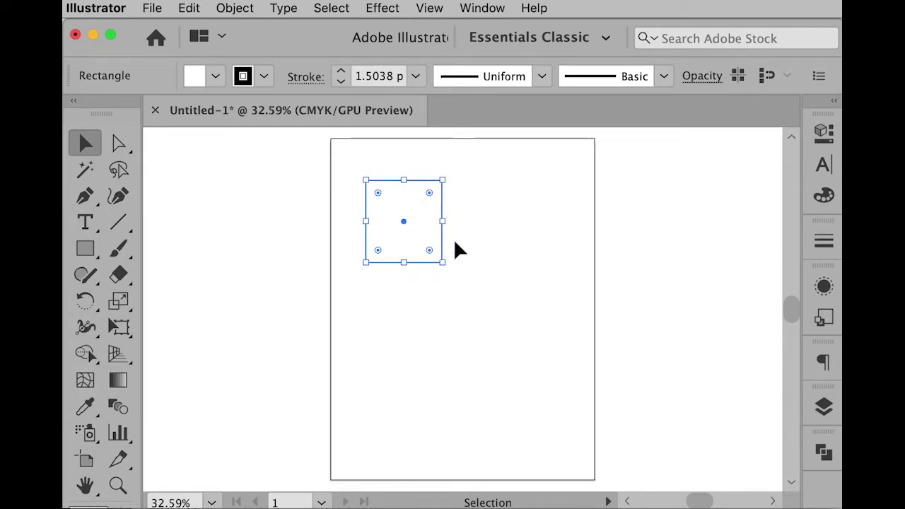
left_click_drag(444, 263, 416, 270)
left_click(502, 235)
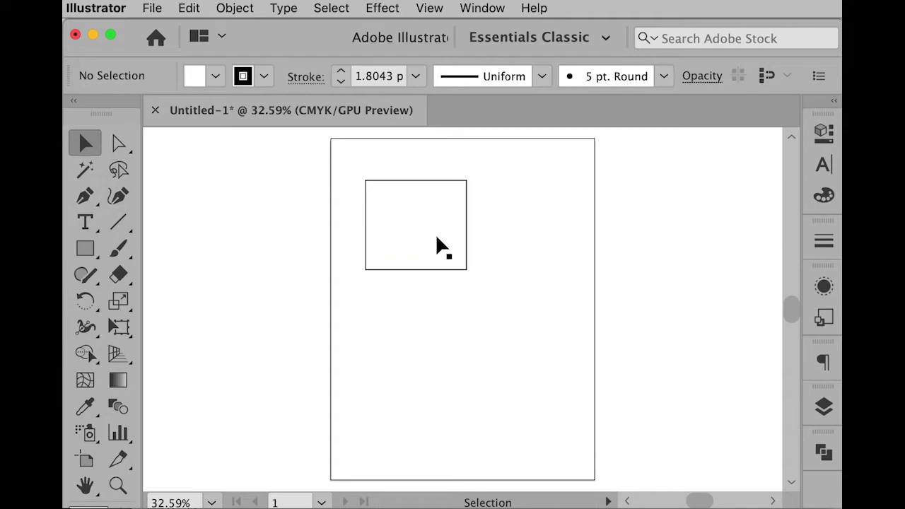
left_click_drag(436, 236, 429, 227)
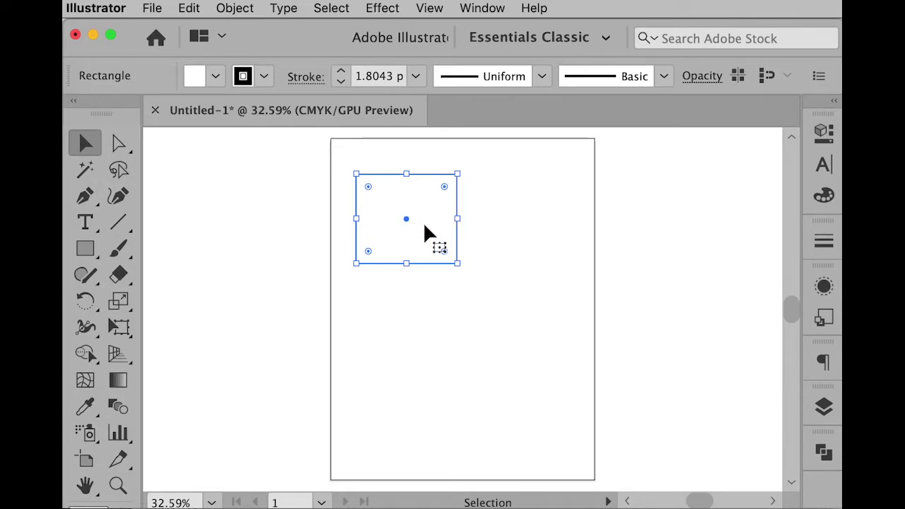
Nudge the rectangle up-left and rotate it about 15 degrees.
mouse_move(423, 222)
left_mouse_down()
mouse_move(414, 224)
mouse_move(420, 215)
left_mouse_up()
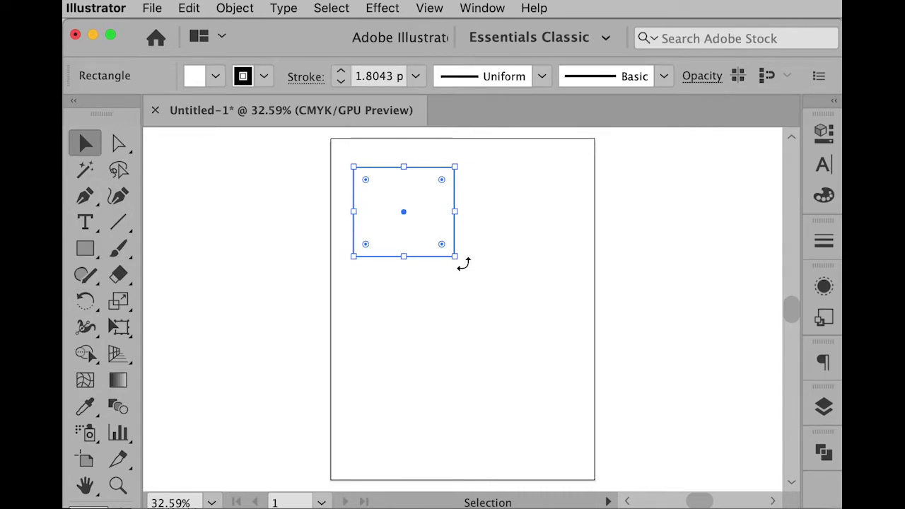
left_click_drag(463, 264, 471, 242)
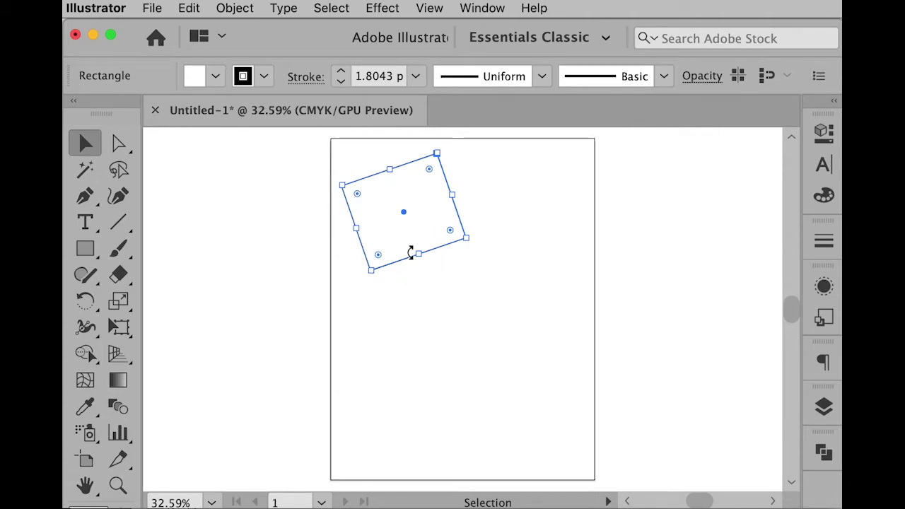
scroll(421, 213, "right", 1)
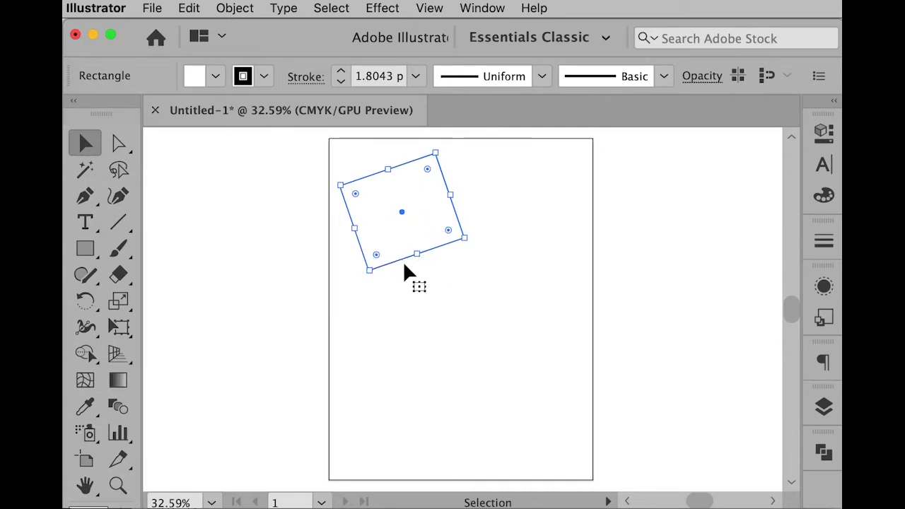
Undo the rotation, resize and moves via Edit > Undo and Cmd+Z, then deselect the square.
left_click(188, 8)
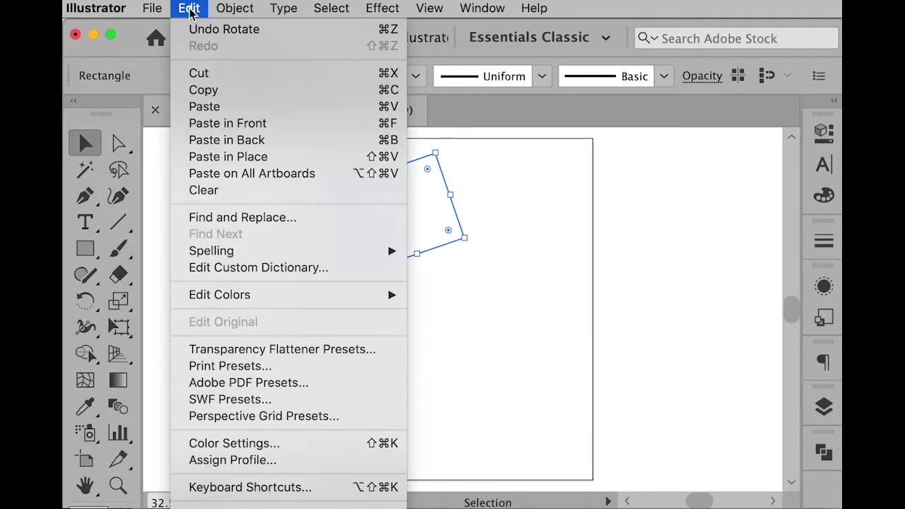
left_click(388, 32)
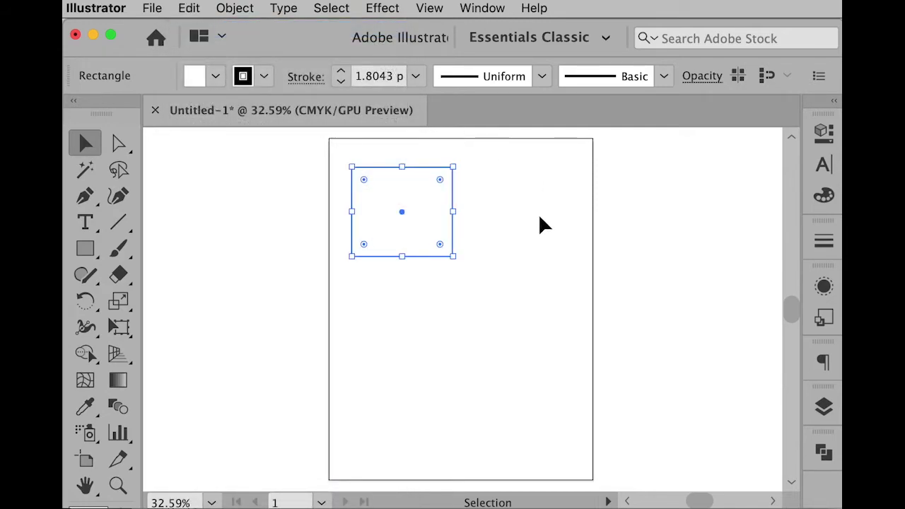
left_click(188, 9)
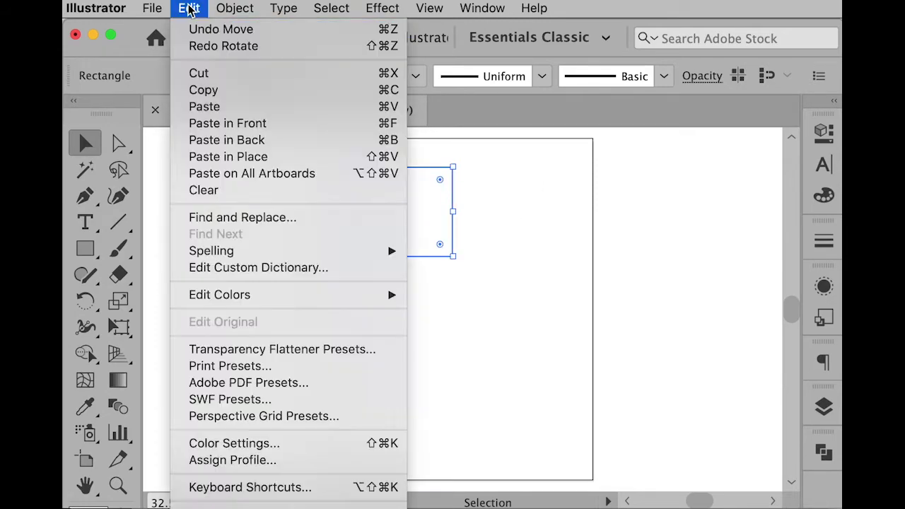
left_click(607, 178)
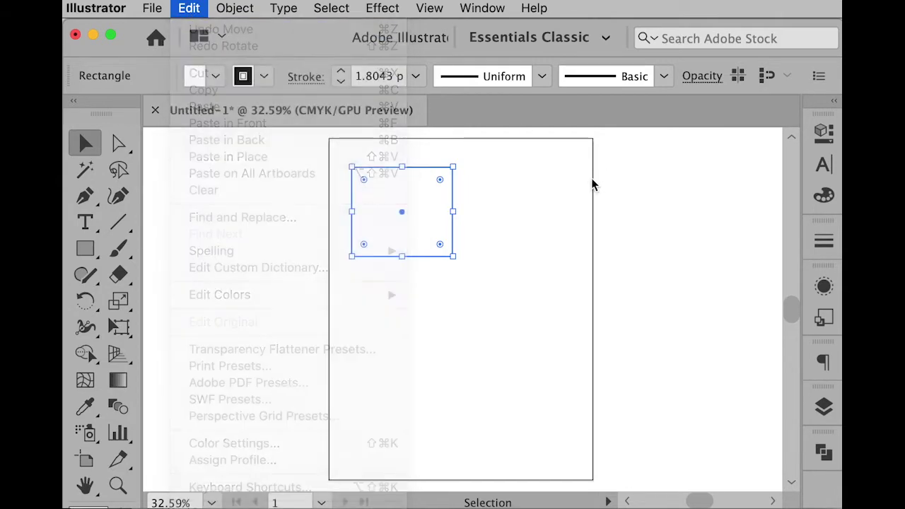
key("super+z")
key("super+z")
key("super+z")
key("super+z")
key("super+z")
key("super+z")
key("super+z")
key("super+z")
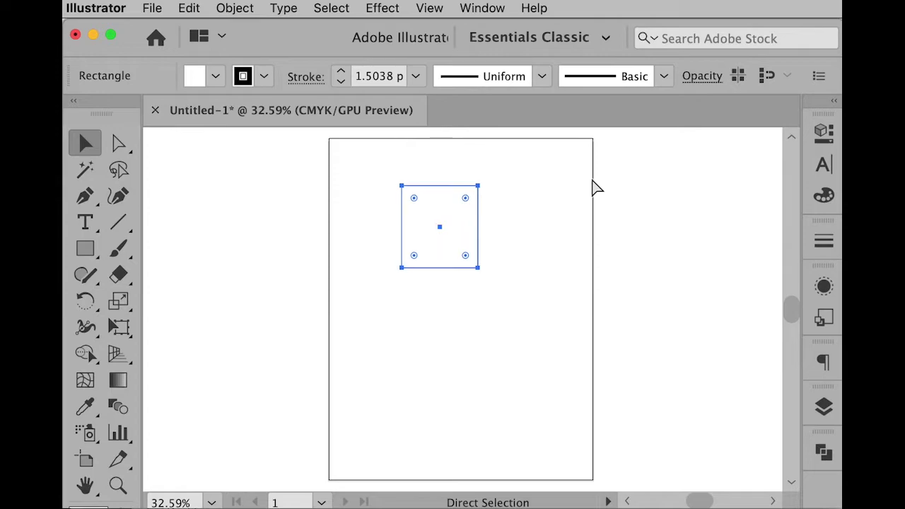
key("super+z")
key("super+z")
key("super+z")
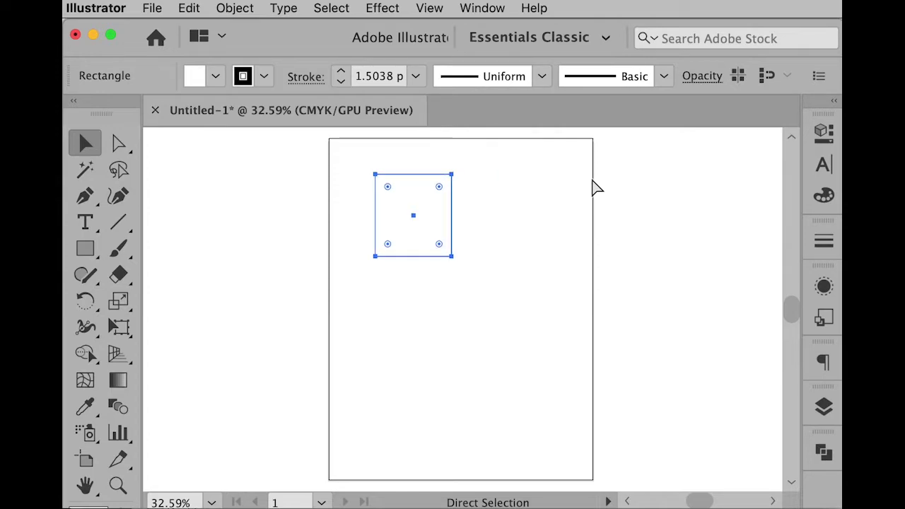
left_click(297, 186)
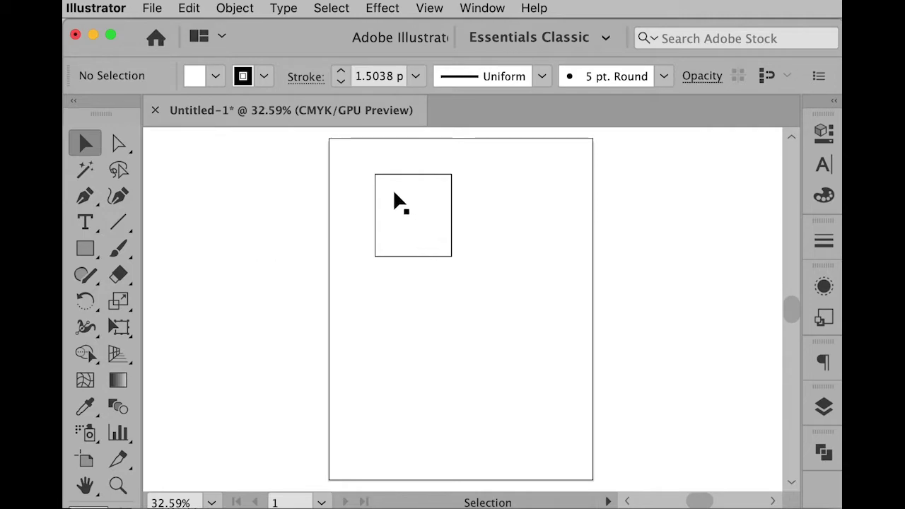
Move the square toward the top-left and Option-drag two offset copies into a diagonal cascade.
left_click_drag(394, 192, 408, 207)
key("alt")
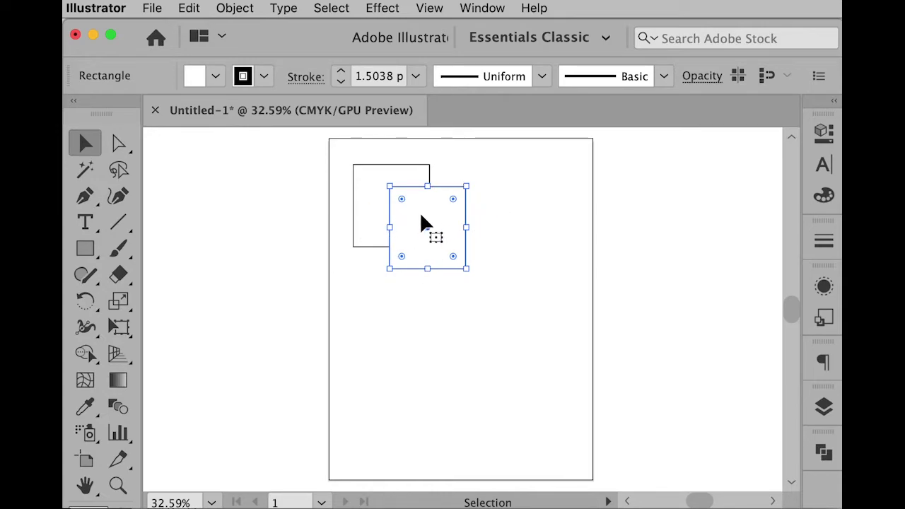
left_click_drag(409, 216, 508, 193)
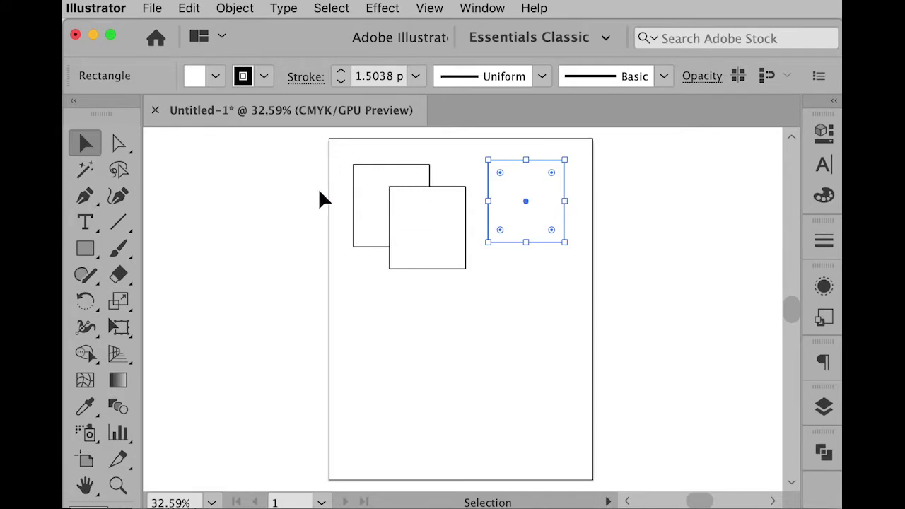
left_click_drag(508, 214, 467, 263)
key("super+shift+a")
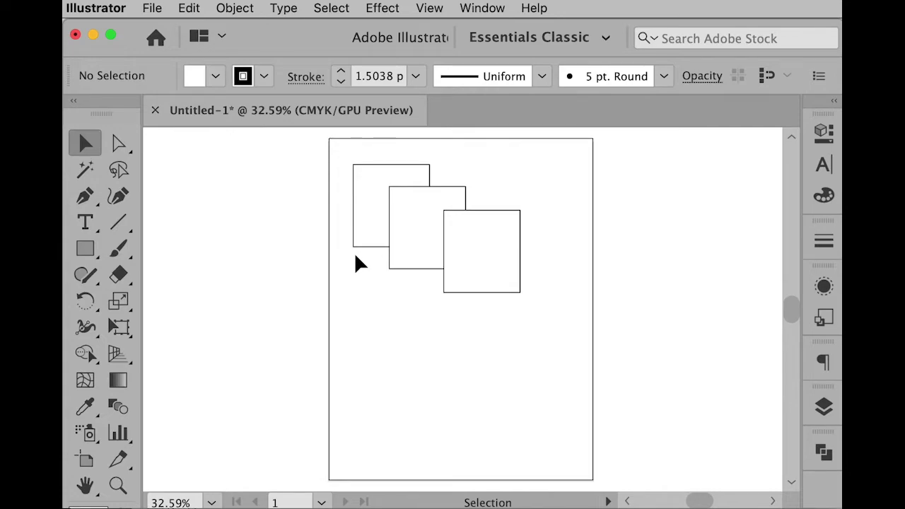
Select the front duplicate square and delete it, then hold Space to pan.
left_click(499, 247)
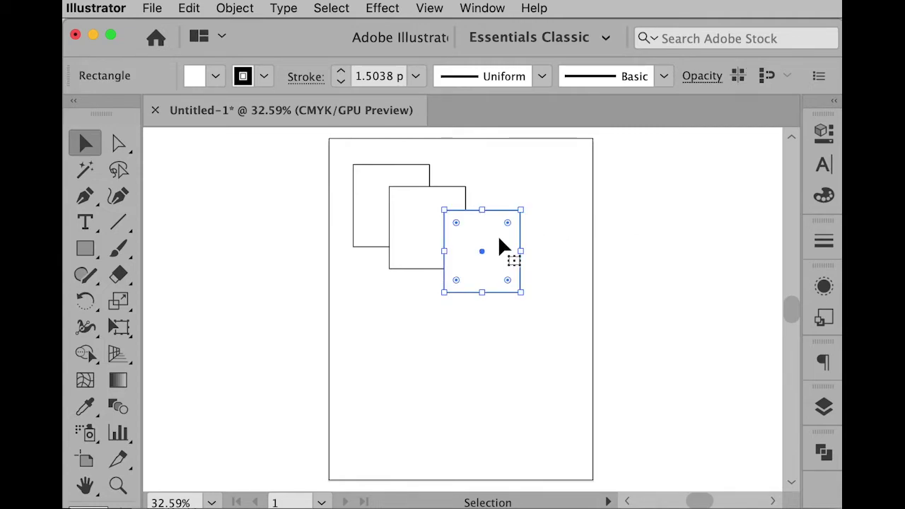
key("Delete")
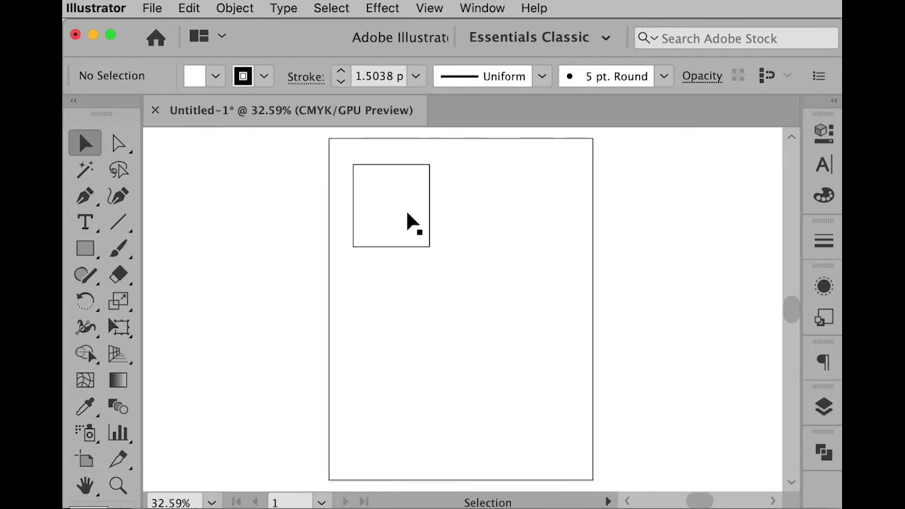
key("space")
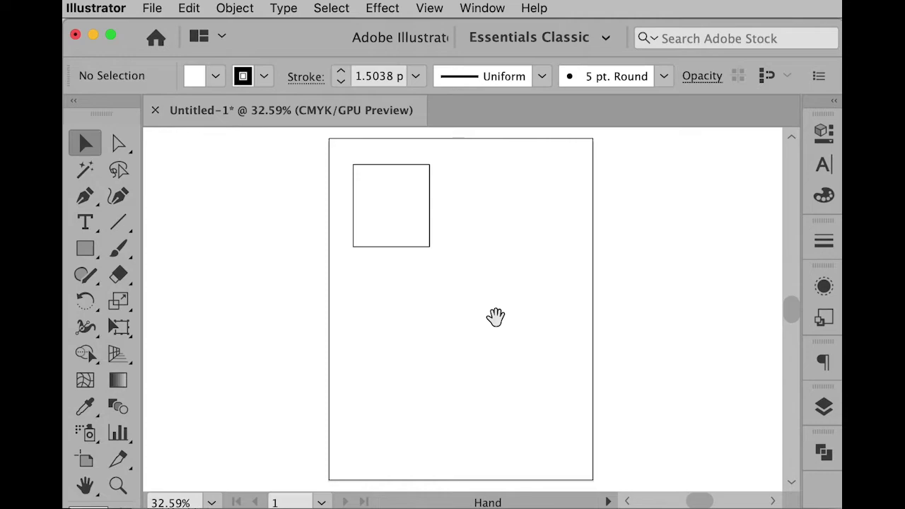
Pan the artboard and zoom a marquee around the square to about 111%.
left_click_drag(495, 317, 484, 335)
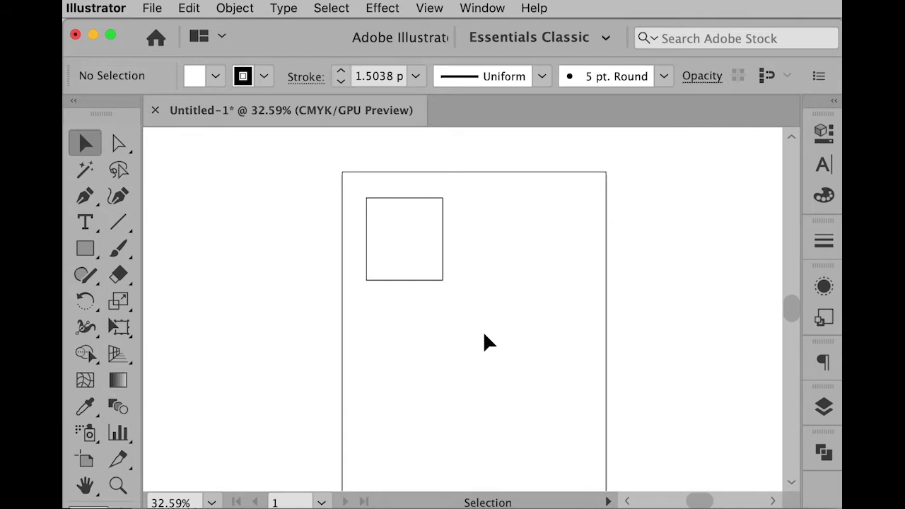
key("space")
key("space")
key("super+space")
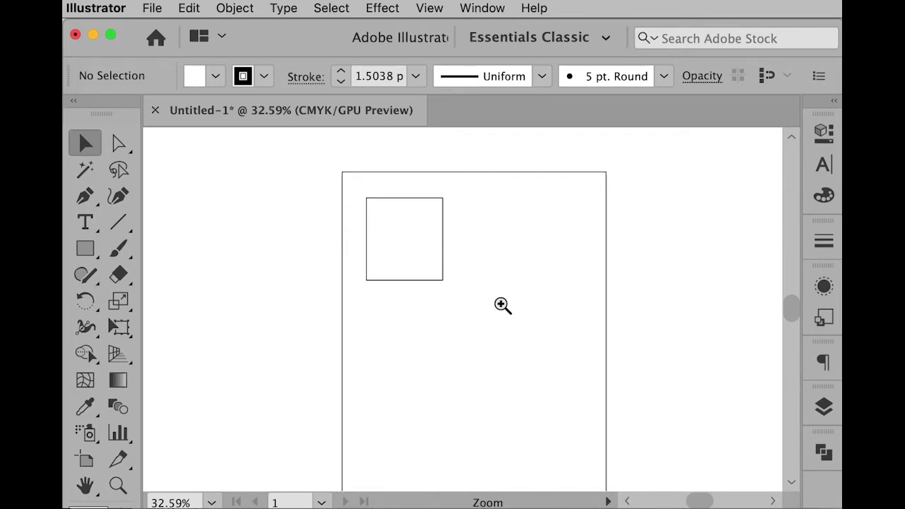
left_click_drag(362, 190, 528, 314)
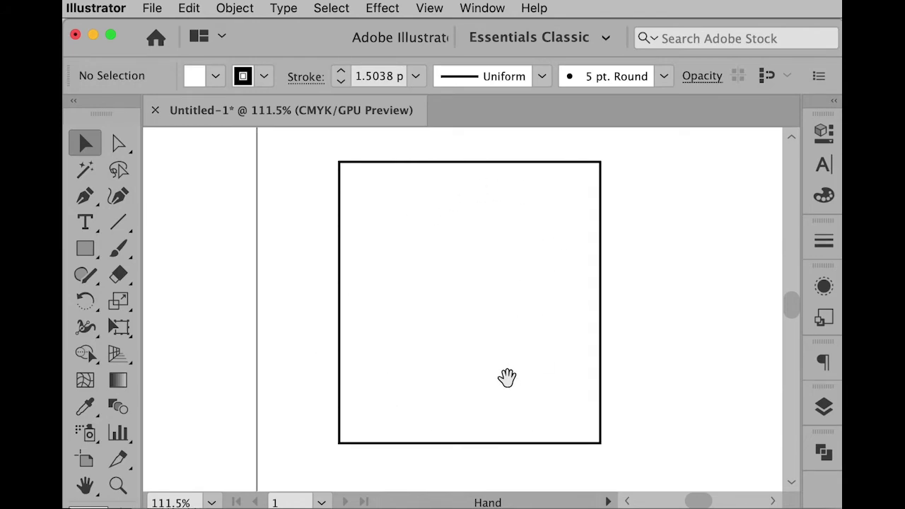
key("super+space")
key("space")
key("super+space")
Zoom the view out step by step to 33.33%.
left_click(501, 339, "alt+super")
left_click(500, 337, "alt+super")
left_click(467, 323, "alt+super")
left_click(466, 323, "alt+super")
left_click(467, 324, "alt")
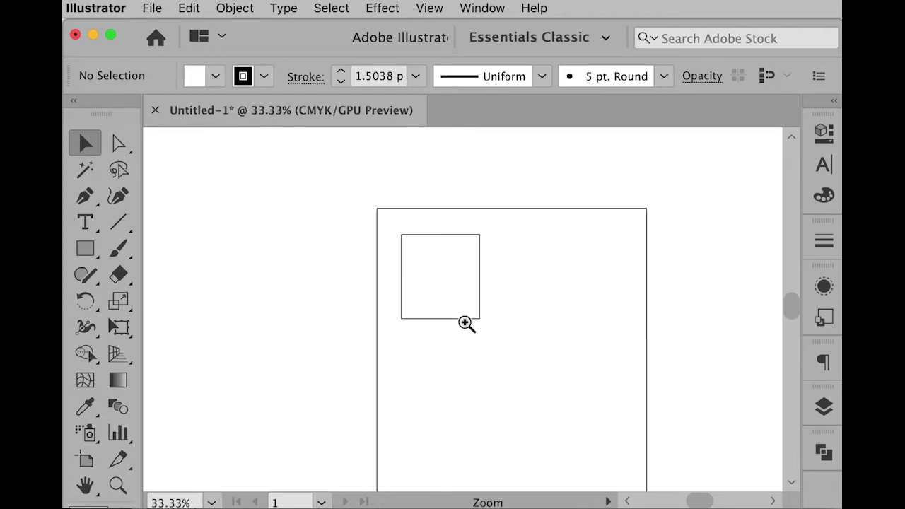
Zoom in around the square, pan the artboard, and settle back at 33.33%.
left_click(461, 303)
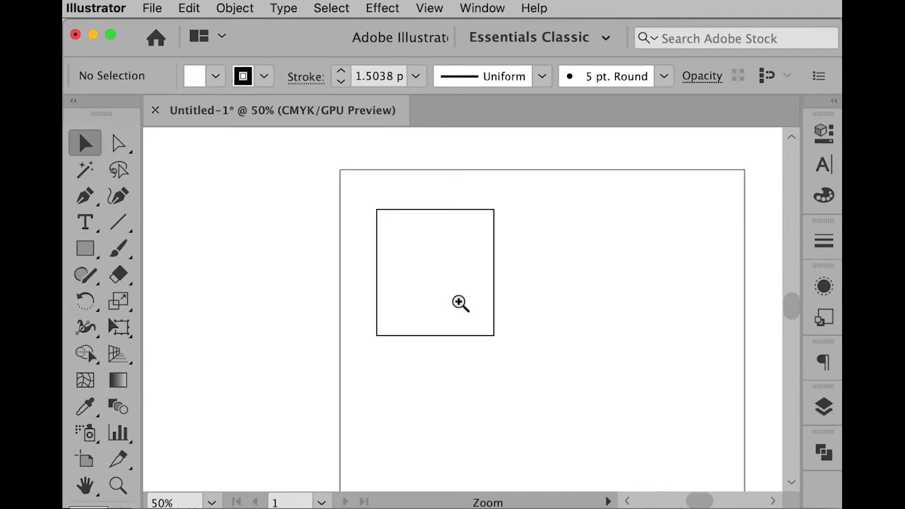
left_click(460, 302, "super")
left_click(462, 300, "super")
left_click_drag(462, 299, 551, 324)
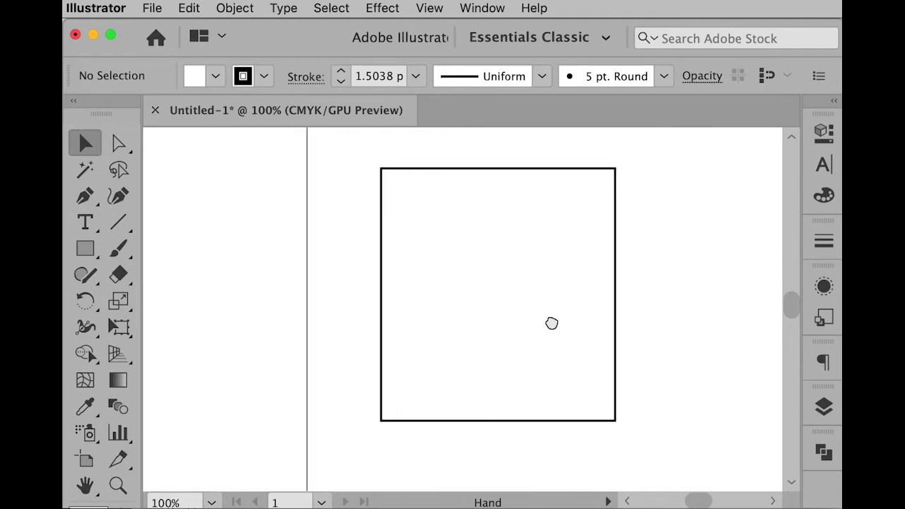
left_click(461, 307, "alt+super")
left_click(461, 308, "alt+super")
left_click(461, 308, "alt+super")
left_click(463, 309, "alt+super")
left_click(463, 309, "alt+super")
left_click_drag(548, 326, 463, 202)
left_click(464, 241, "super")
left_click(465, 241, "super")
left_click_drag(451, 277, 548, 152)
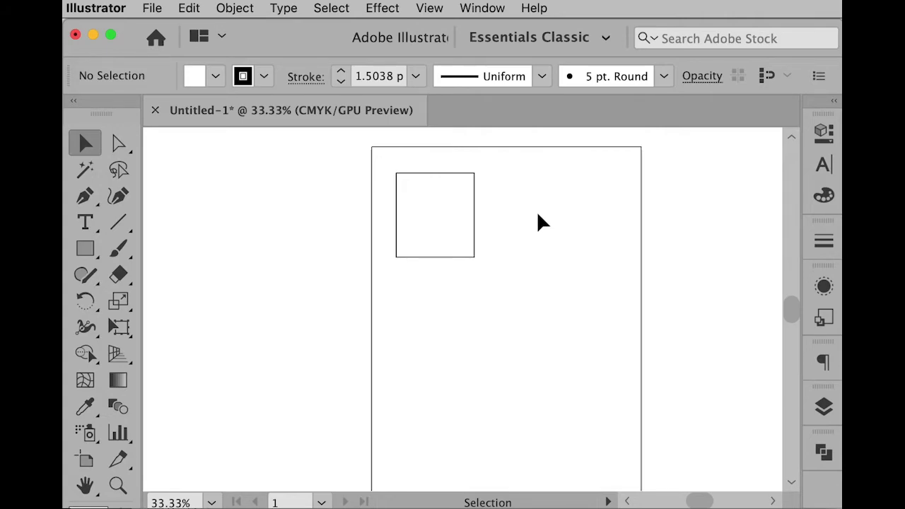
Pan and zoom to 66.67% on the square, then select it.
key("space")
left_click_drag(462, 257, 408, 267)
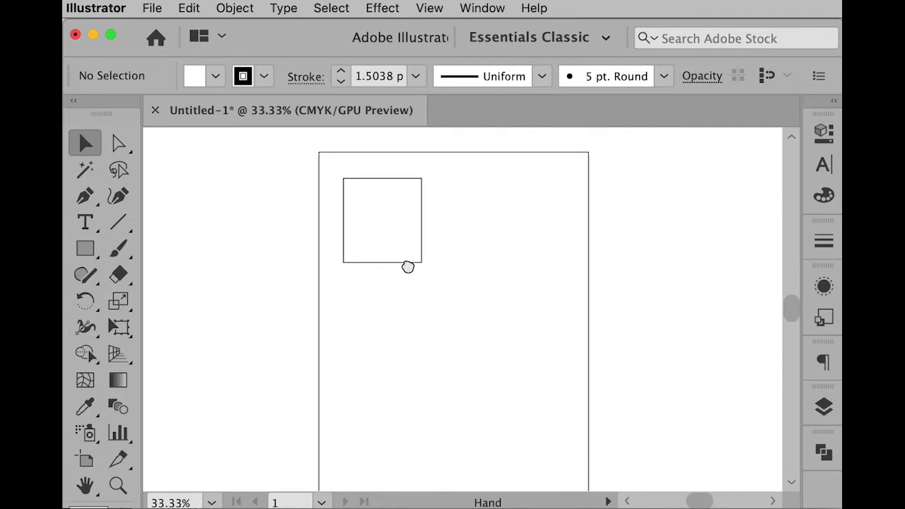
key("super+space")
left_click(394, 222)
left_click(393, 223)
key("space")
left_click_drag(536, 372, 347, 218)
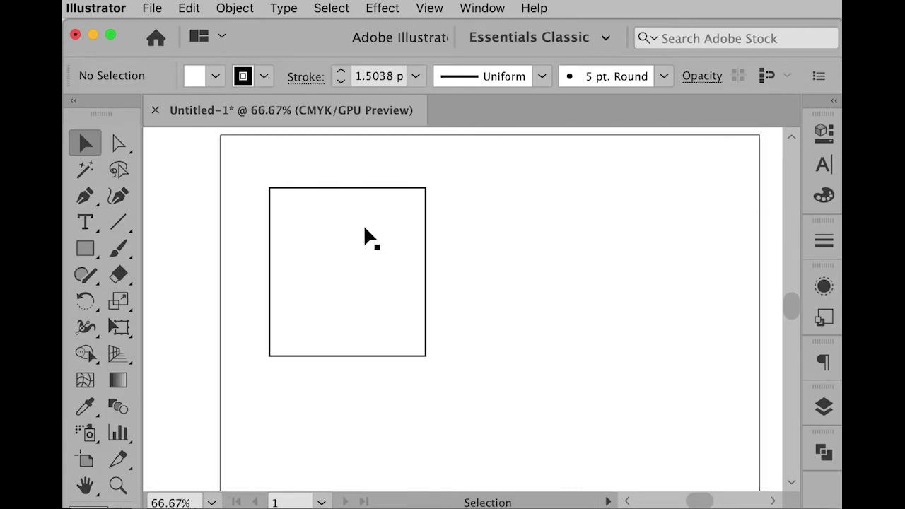
left_click(364, 226)
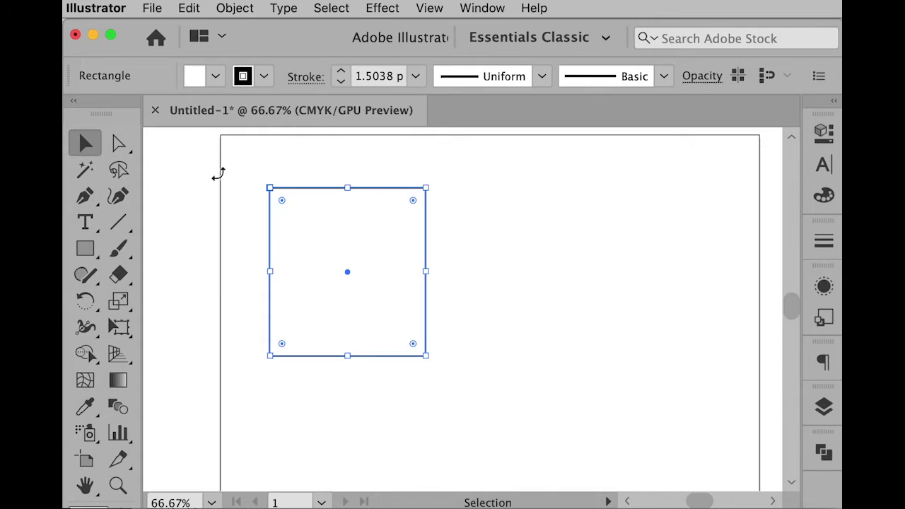
Draw a closed four-corner square with the Pen right of the original, then select it.
left_click(80, 203)
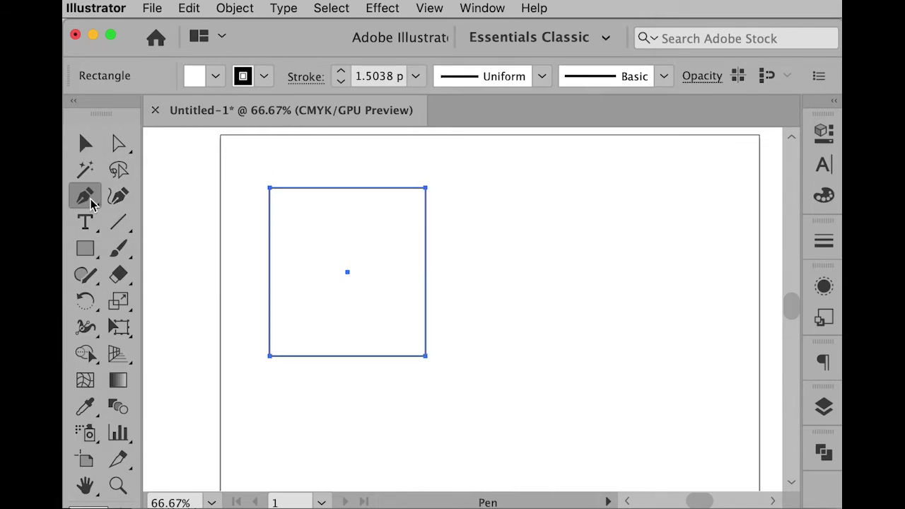
left_click(201, 209, "super")
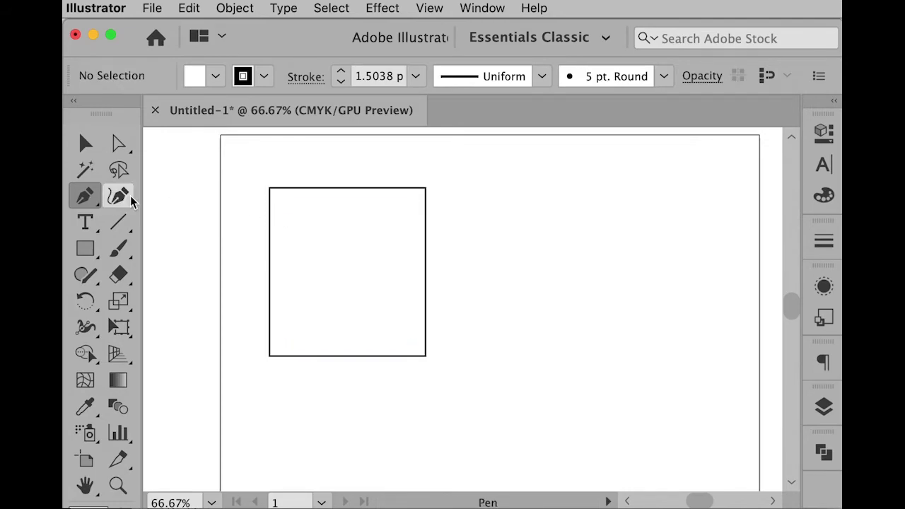
left_click(479, 187)
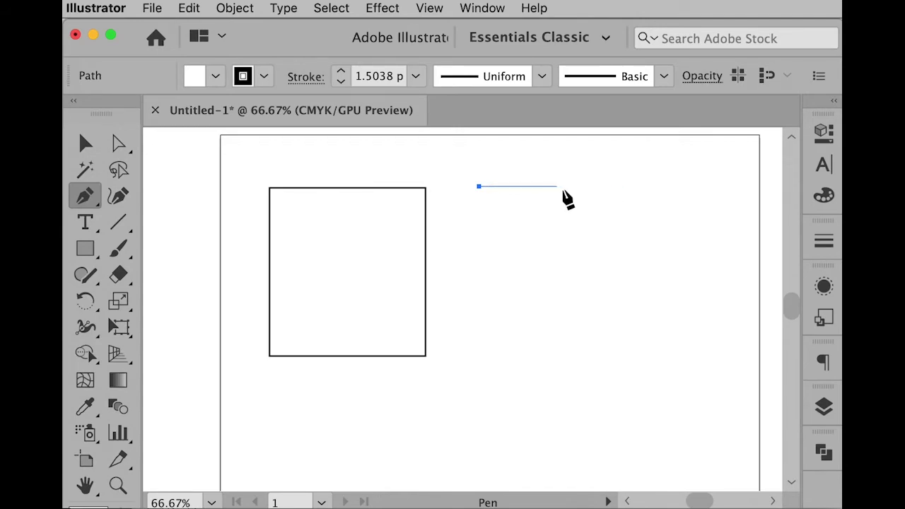
left_click(617, 187)
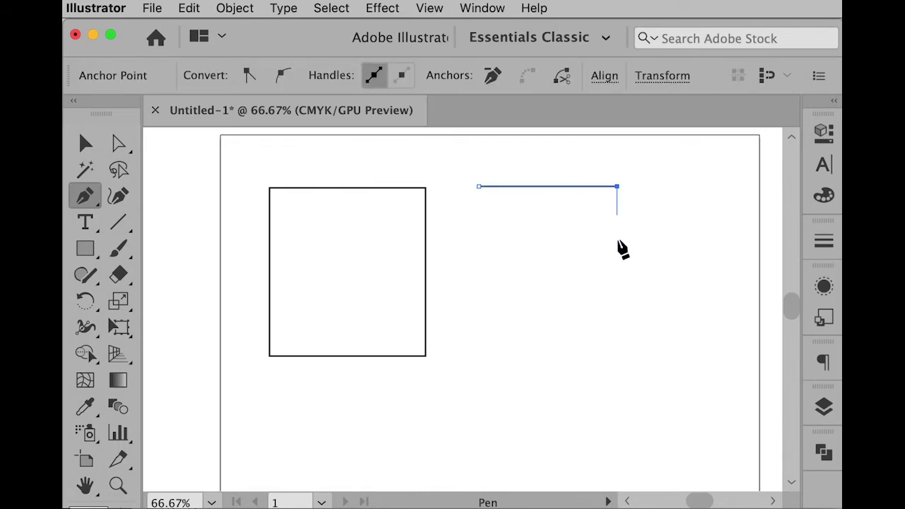
left_click(618, 350)
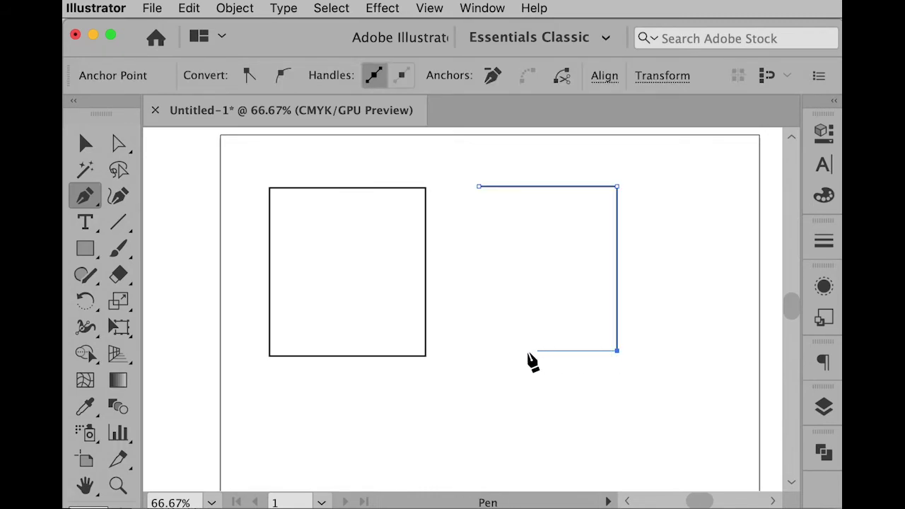
left_click(481, 351)
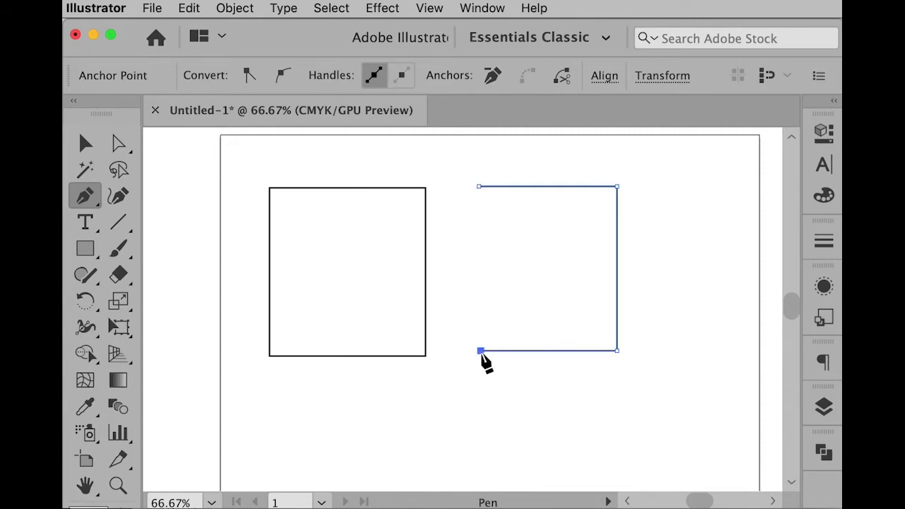
left_click(480, 187)
left_click(456, 172, "super")
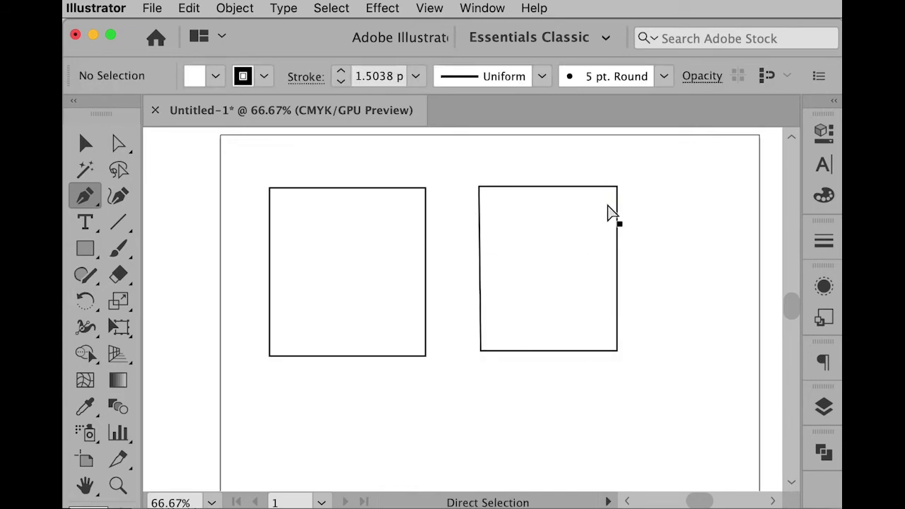
left_click(514, 188, "super")
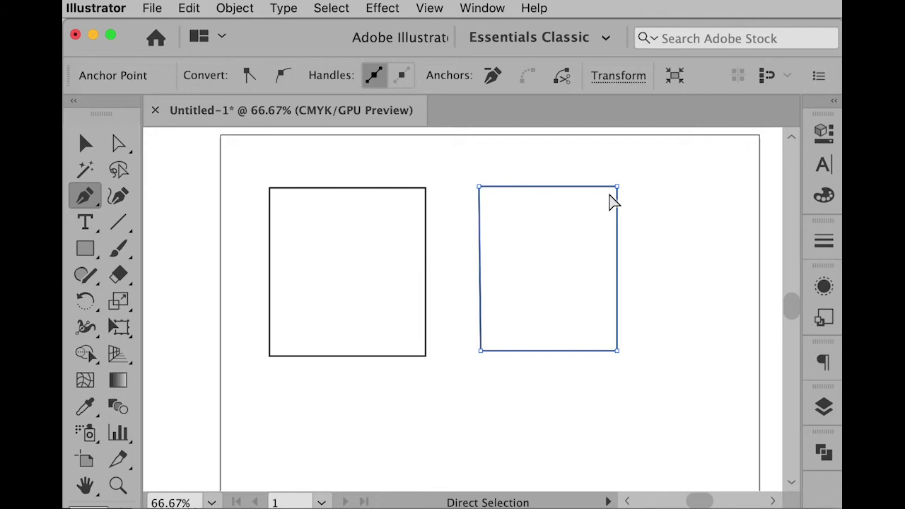
Delete the pen-drawn square's segments and its leftover anchor point.
key("BackSpace")
key("BackSpace")
key("BackSpace")
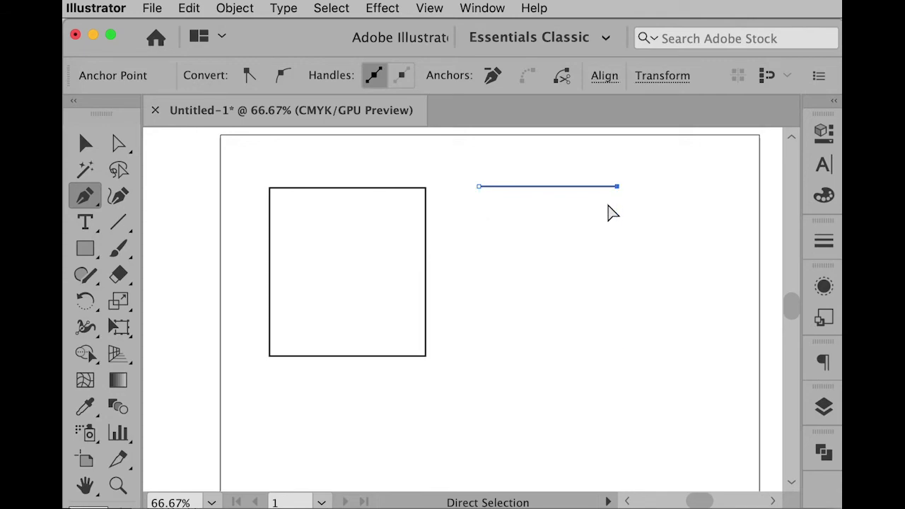
key("BackSpace")
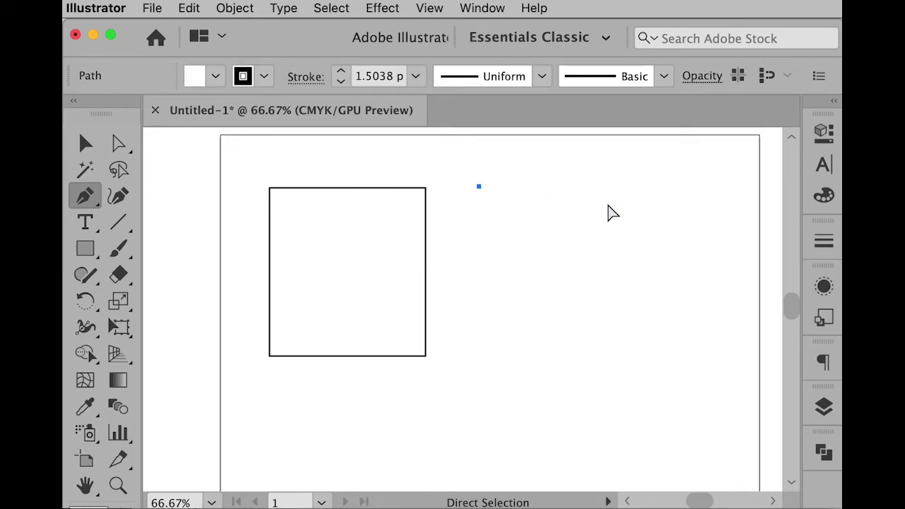
key("BackSpace")
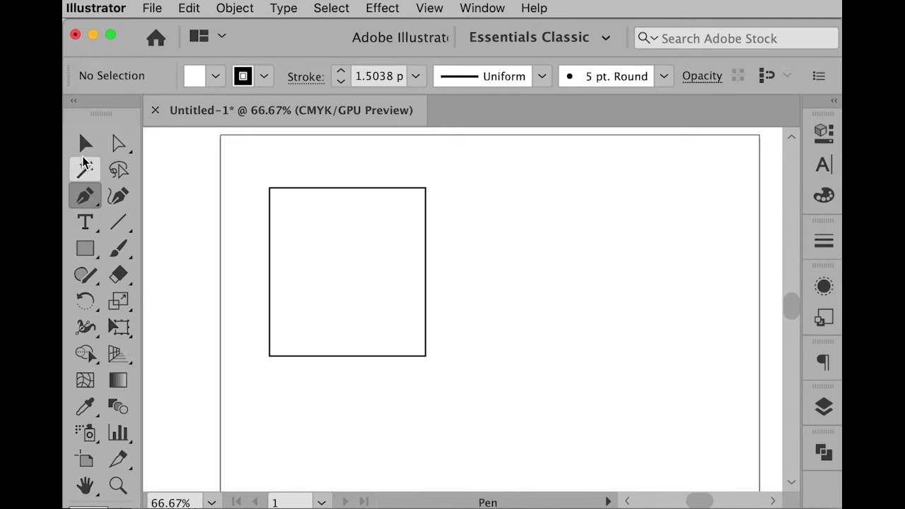
Drag the square's right side and top-right corner anchors to skew it, then select it.
left_click(86, 145)
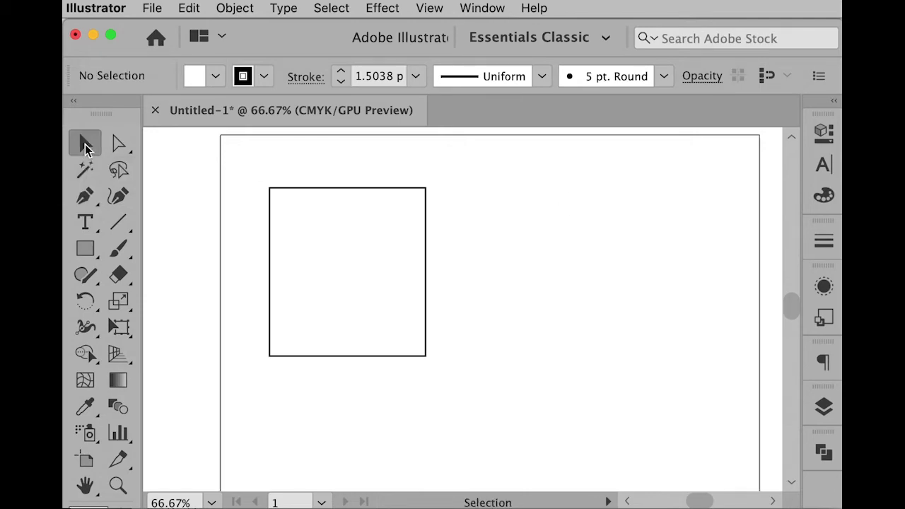
left_click(316, 219)
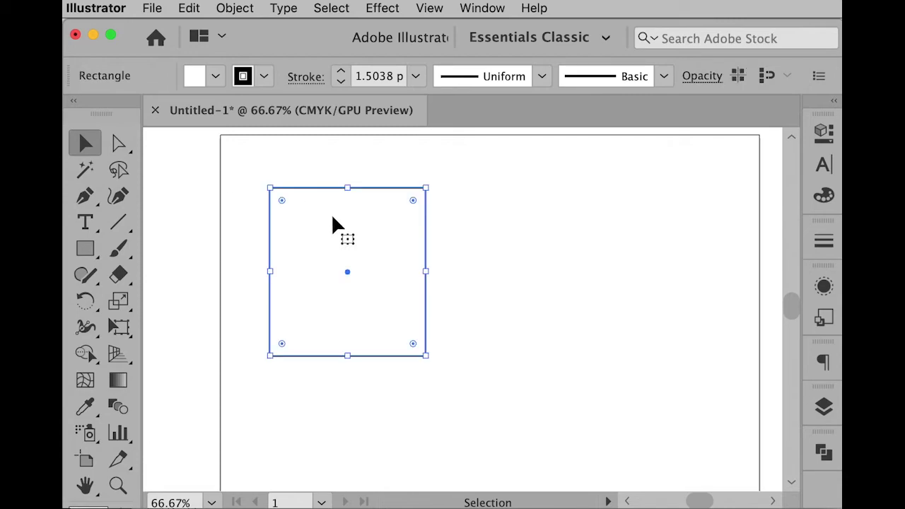
left_click(205, 181)
left_click(119, 145)
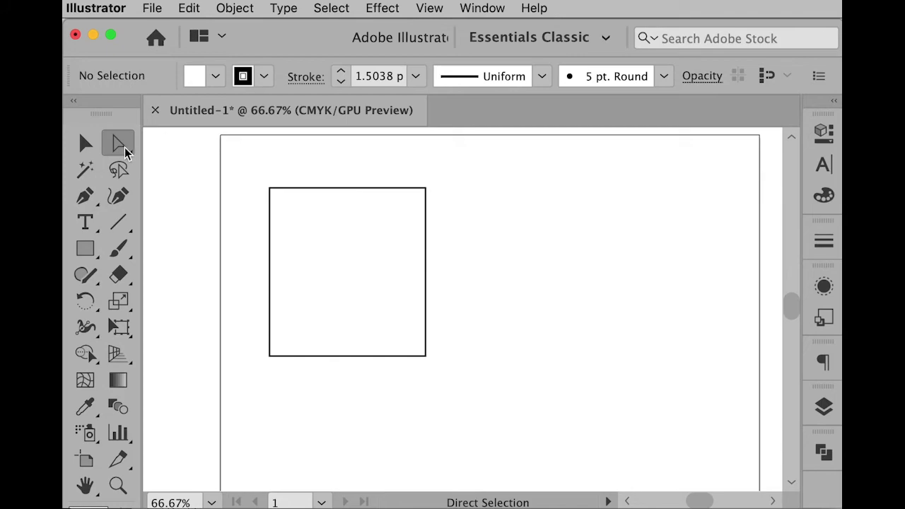
mouse_move(427, 271)
left_mouse_down()
mouse_move(394, 273)
mouse_move(378, 318)
mouse_move(451, 325)
mouse_move(431, 223)
mouse_move(374, 234)
mouse_move(354, 337)
mouse_move(467, 258)
mouse_move(418, 220)
mouse_move(274, 195)
mouse_move(325, 238)
mouse_move(474, 238)
mouse_move(466, 228)
mouse_move(414, 225)
mouse_move(391, 240)
mouse_move(395, 278)
mouse_move(437, 276)
left_mouse_up()
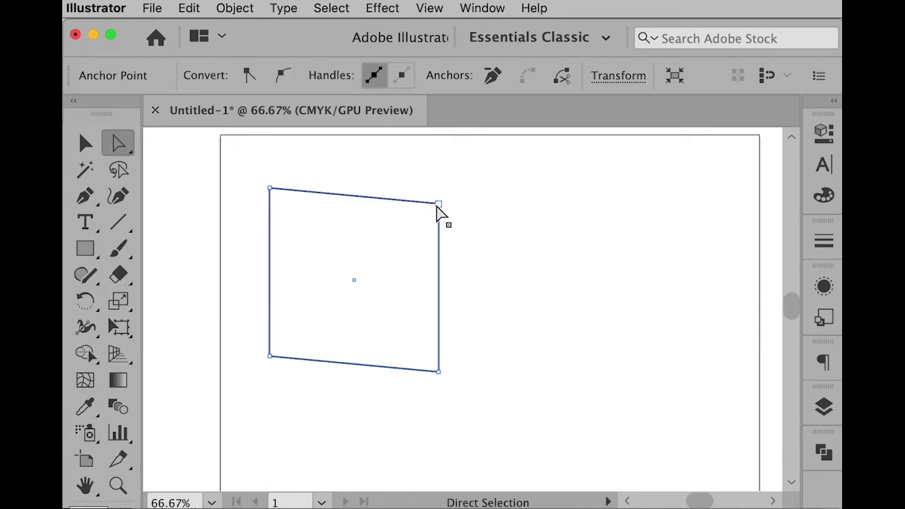
left_click_drag(437, 205, 456, 180)
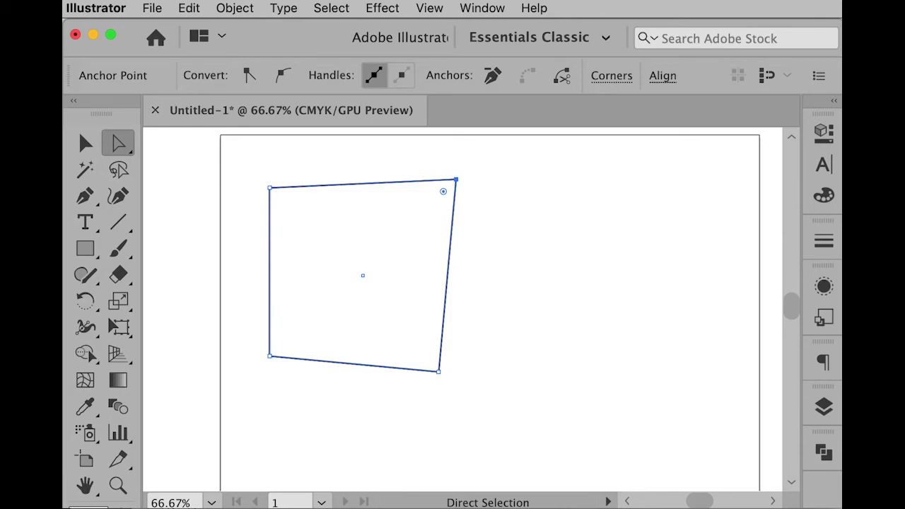
left_click(85, 143)
left_click(517, 207)
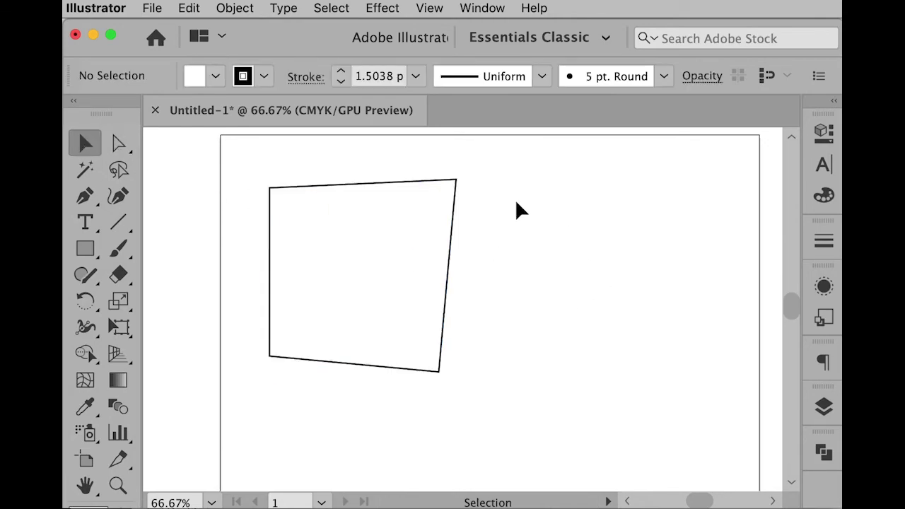
left_click(397, 210)
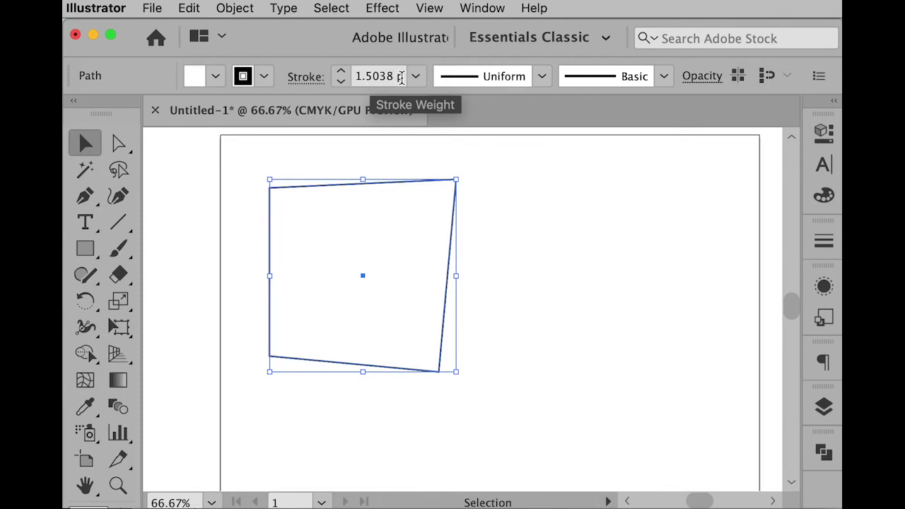
Set the quadrilateral's Control-bar stroke weight to 5 pt after trying 6 pt and 14 pt.
left_click(341, 71)
left_click(341, 71)
left_click(341, 71)
left_click(340, 71)
left_click(341, 71)
left_click(341, 72)
left_click(341, 71)
left_click(341, 72)
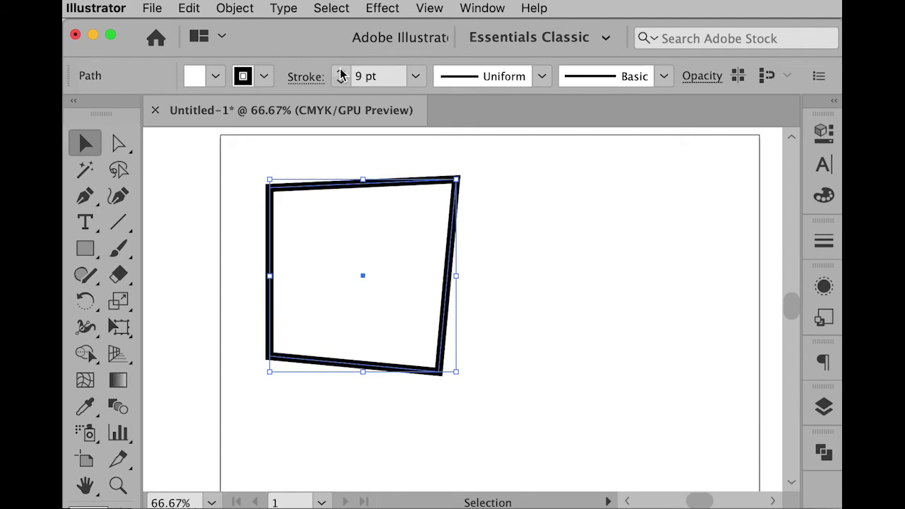
left_click(417, 76)
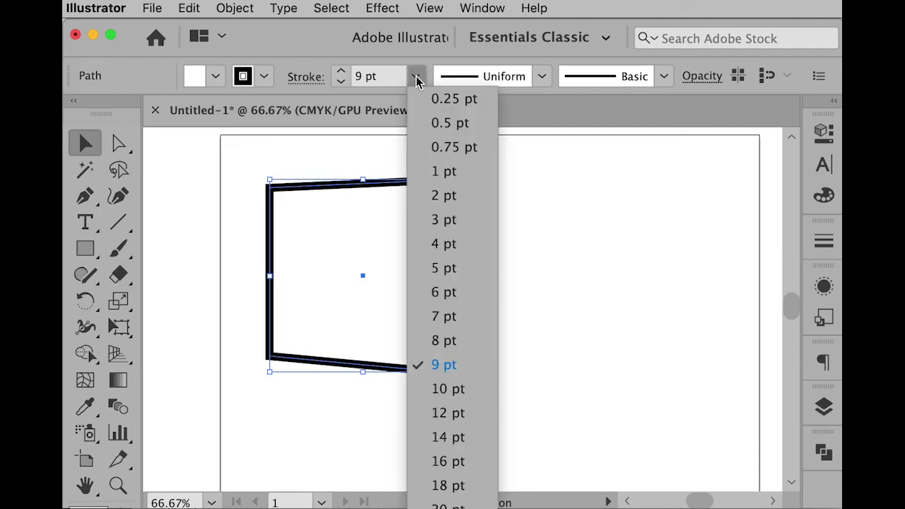
left_click(450, 437)
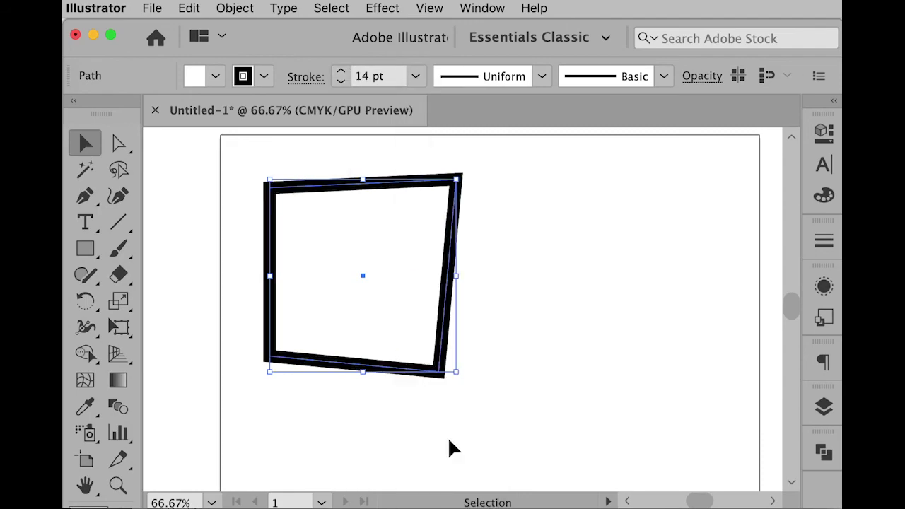
left_click(360, 76)
type("5")
key("Return")
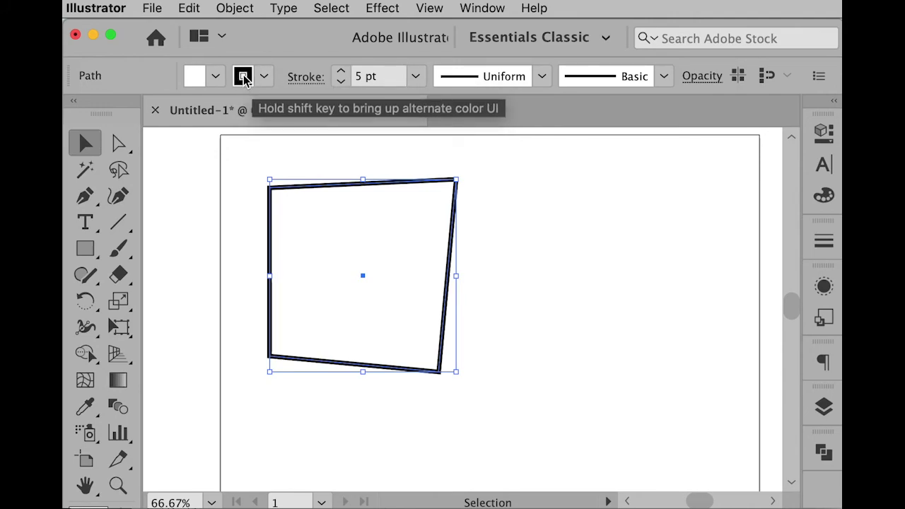
Change the quadrilateral's stroke colour to the orange-red swatch.
left_click(264, 77)
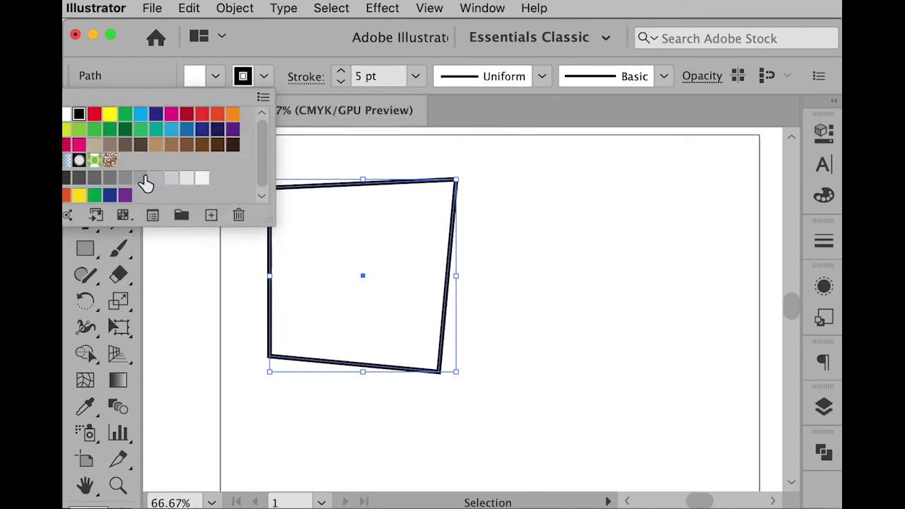
left_click(203, 116)
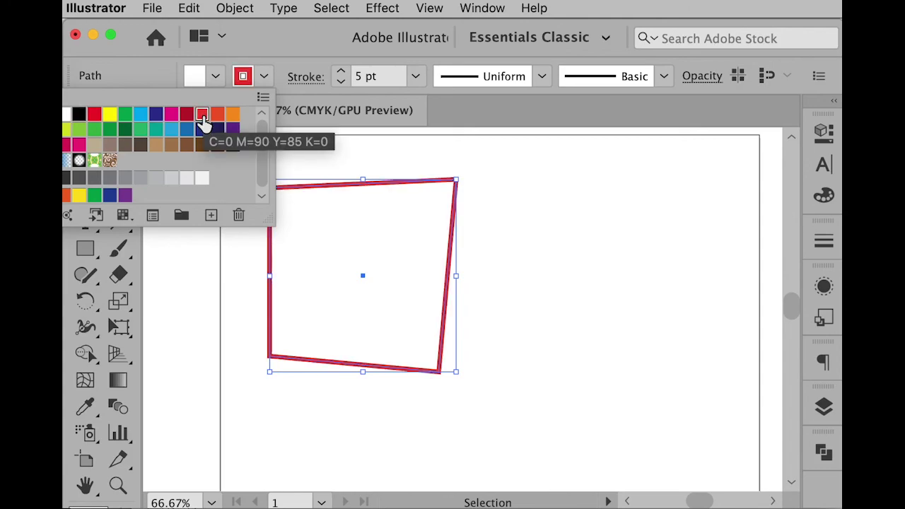
left_click(220, 119)
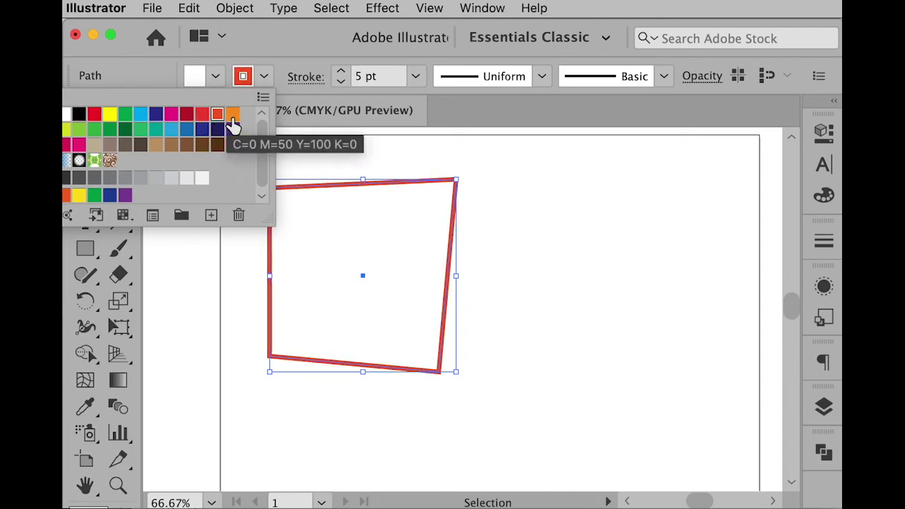
left_click(371, 152)
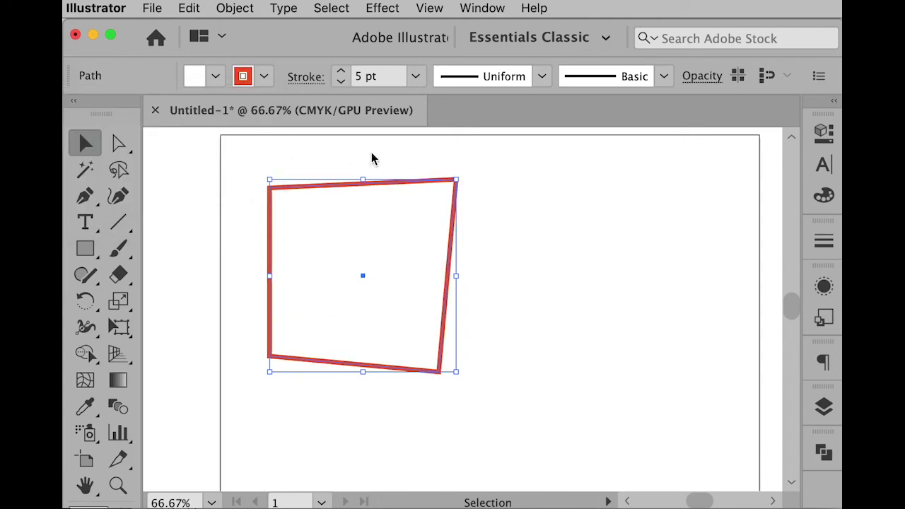
Fill the quadrilateral with the yellow swatch, then deselect it.
left_click(216, 78)
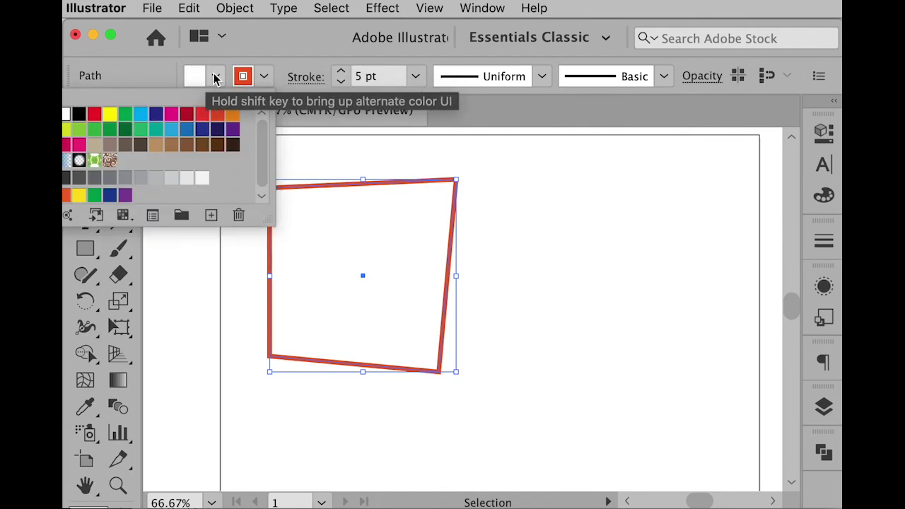
left_click(80, 134)
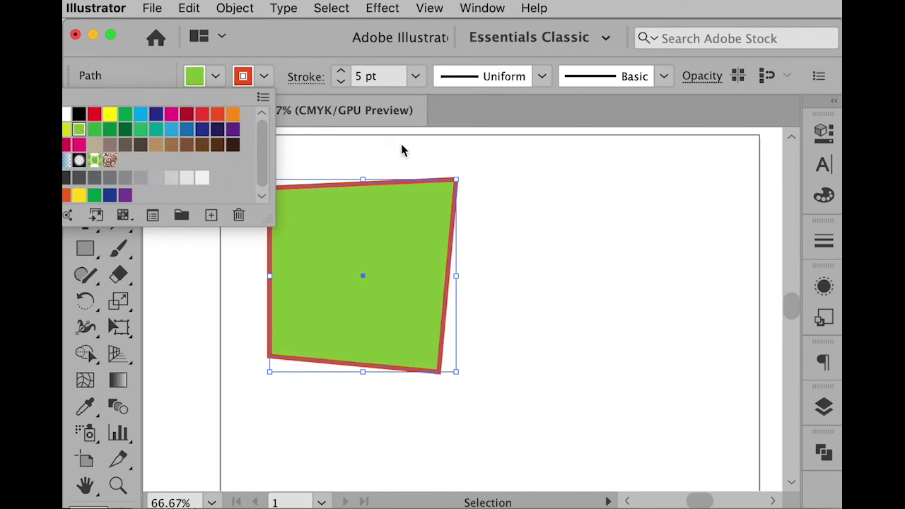
left_click(110, 115)
left_click(350, 150)
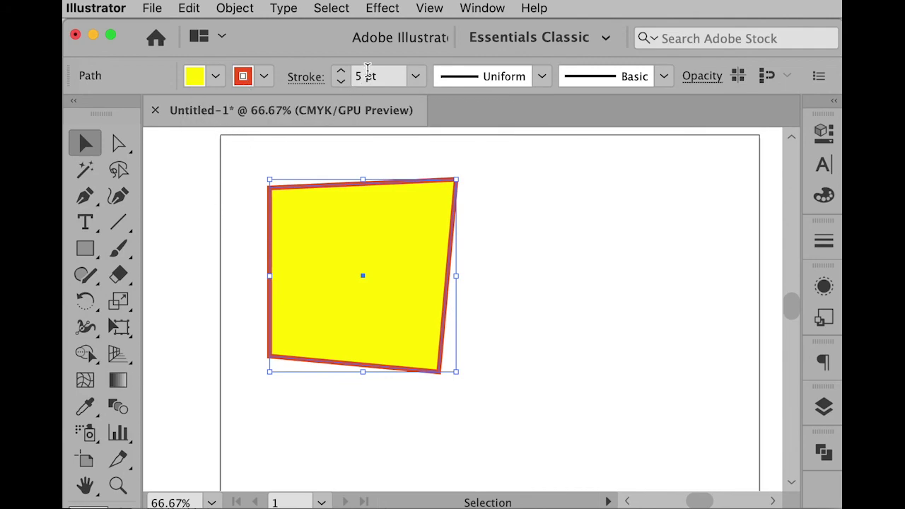
left_click(246, 152)
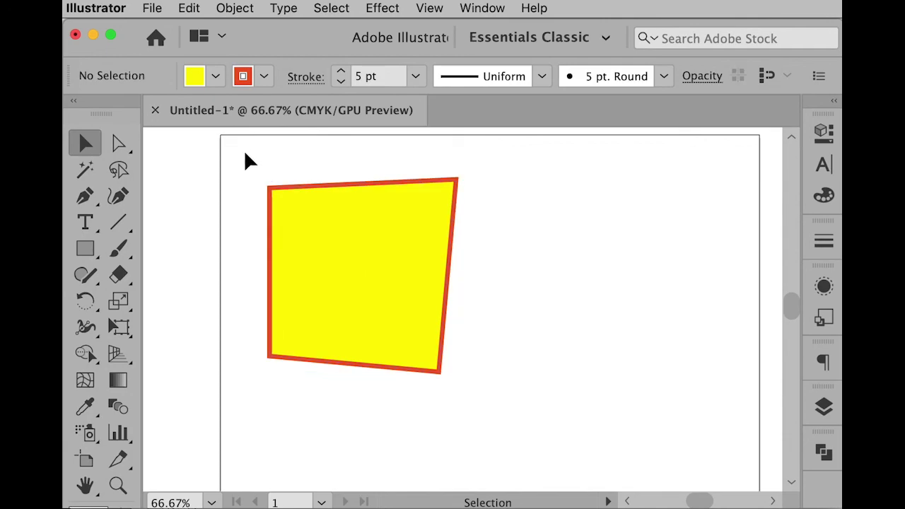
Draw a rectangle right of the quadrilateral and give it a 14 pt stroke.
left_click(85, 249)
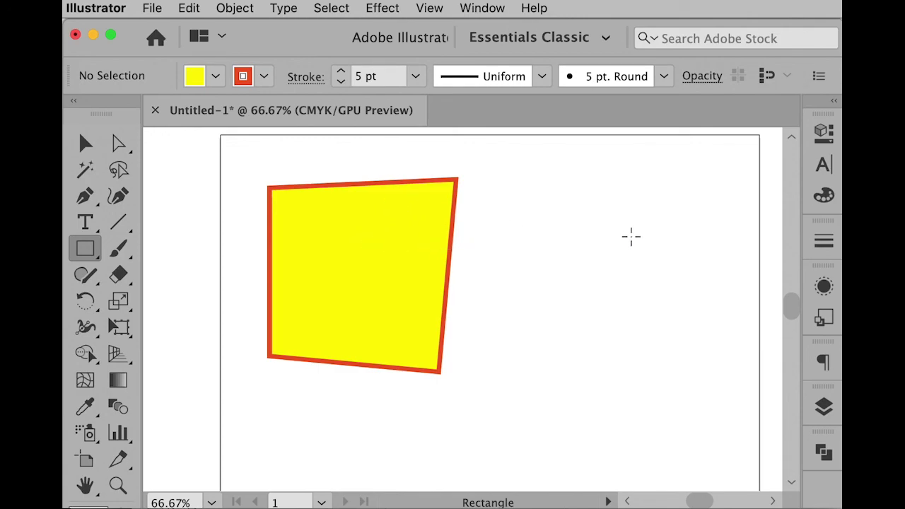
left_click_drag(629, 238, 495, 350)
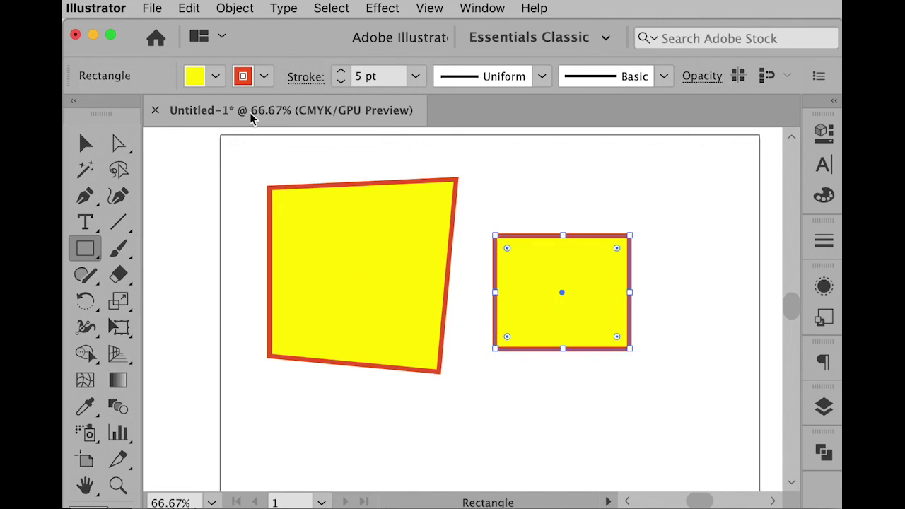
left_click(340, 72)
left_click(340, 72)
left_click(340, 72)
left_click(340, 71)
left_click(340, 71)
left_click(340, 72)
left_click(340, 71)
left_click(340, 72)
left_click(340, 71)
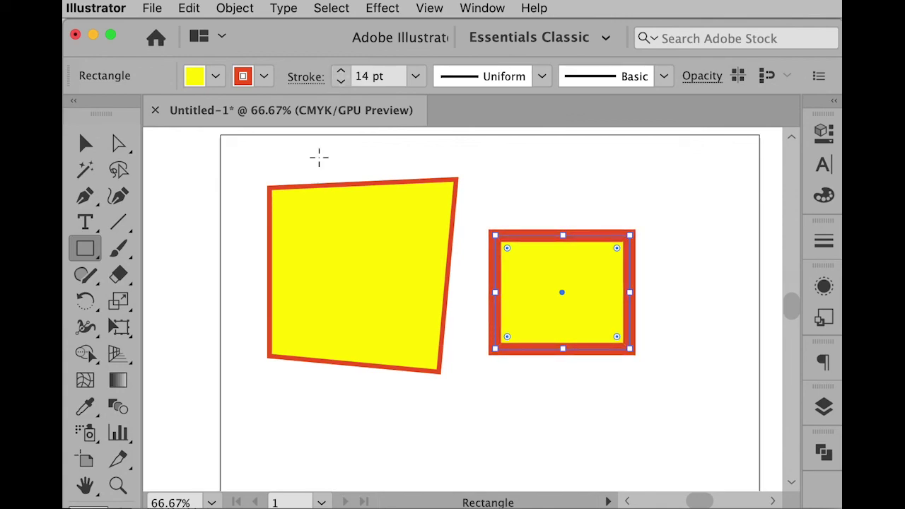
Give the rectangle a blue fill and a purple stroke, then deselect it.
left_click(215, 76)
left_click(172, 130)
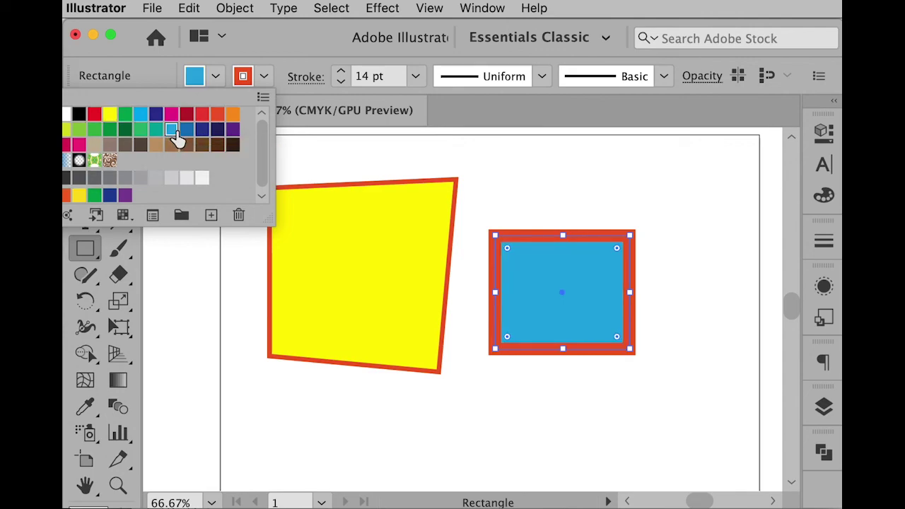
left_click(262, 78)
left_click(262, 77)
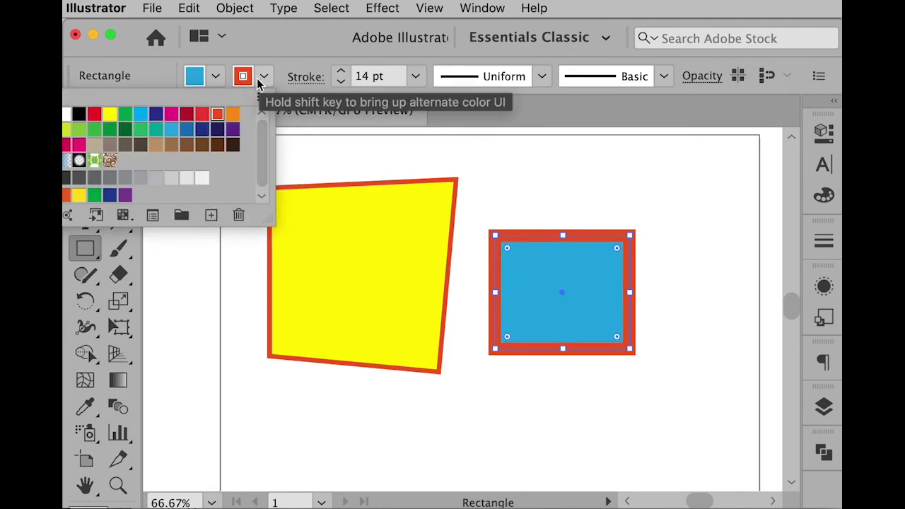
left_click(232, 130)
left_click(350, 153)
left_click(348, 153)
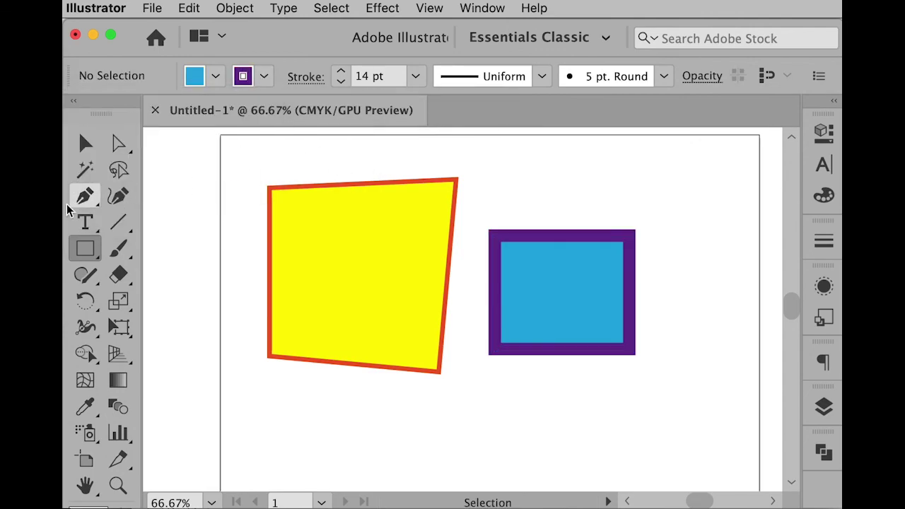
Draw a hexagon below, overlapping the yellow quadrilateral.
left_click_drag(99, 250, 142, 325)
mouse_move(401, 405)
left_mouse_down()
mouse_move(582, 436)
mouse_move(502, 391)
left_mouse_up()
left_click(688, 385, "super")
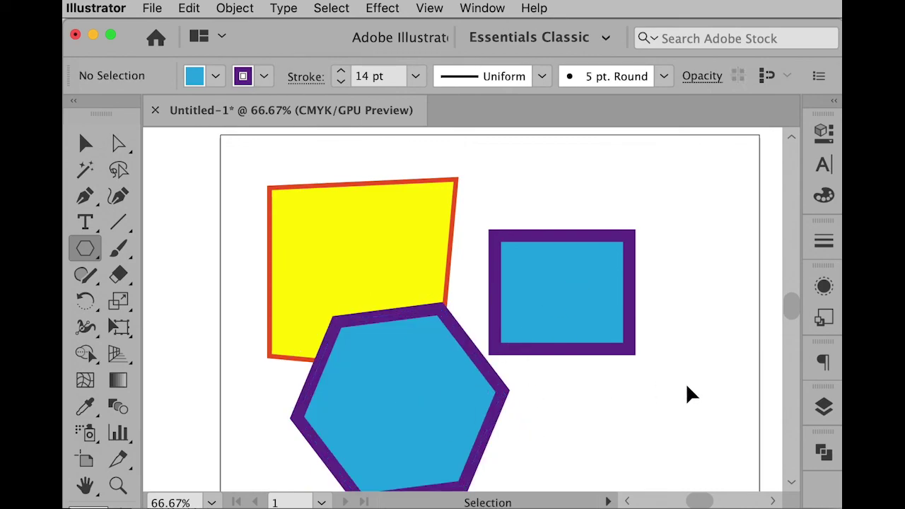